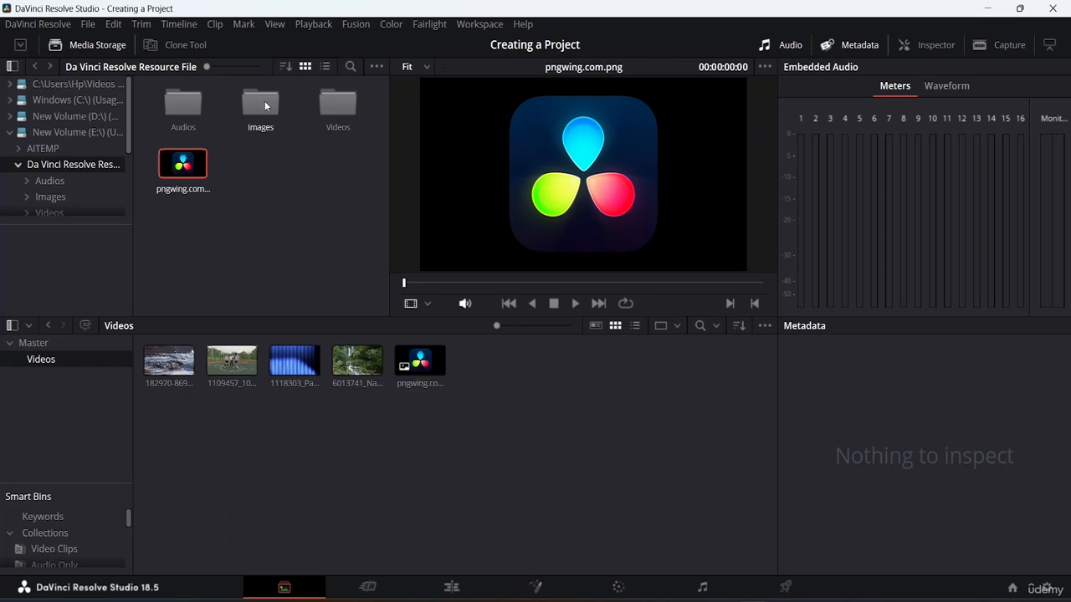
# Step: Try to add the Images folder to the media pool, check the folder's contents and return to the resource folder
pyautogui.moveTo(265, 105); pyautogui.dragTo(583, 437)
pyautogui.moveTo(514, 392); pyautogui.dragTo(514, 393)
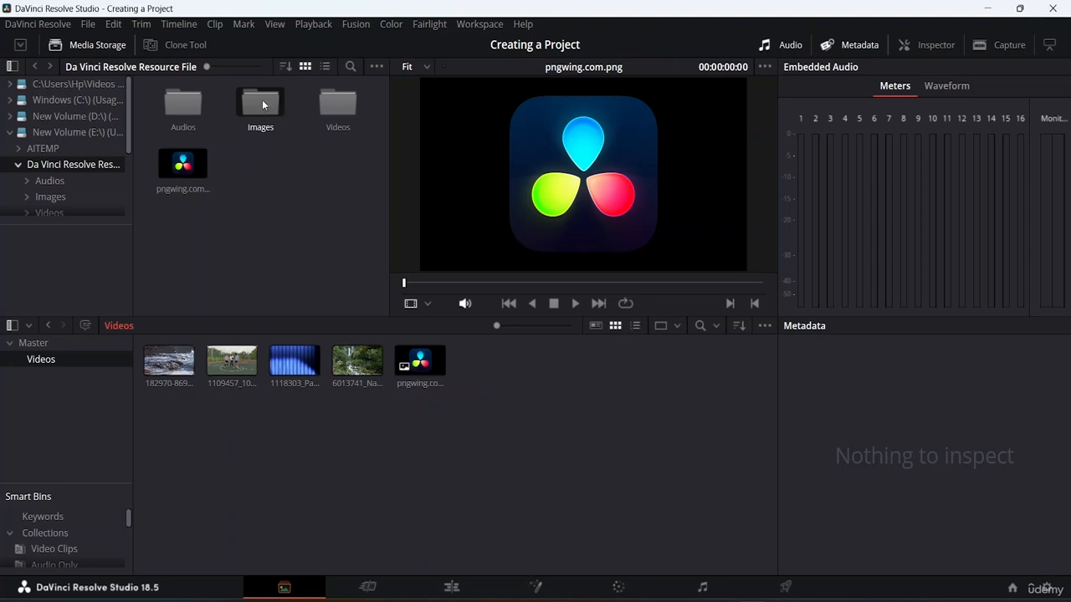
pyautogui.moveTo(286, 126); pyautogui.dragTo(569, 394)
pyautogui.doubleClick(273, 99)
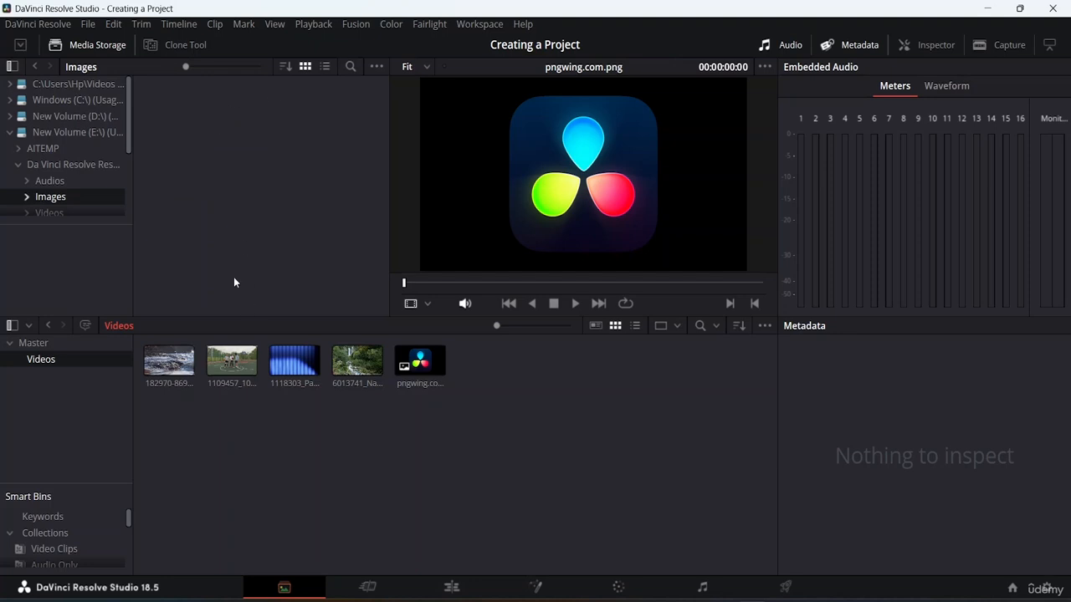
pyautogui.click(36, 66)
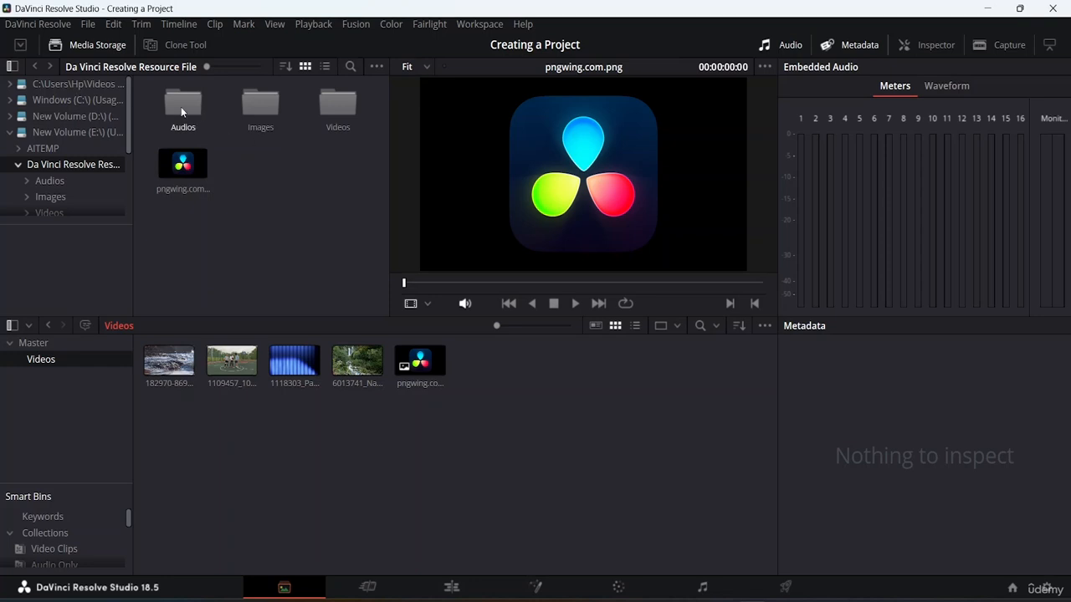
# Step: Import the Audios folder's clips into the Videos bin of the media pool and create a sub-bin named Audios there
pyautogui.moveTo(181, 107); pyautogui.dragTo(512, 391)
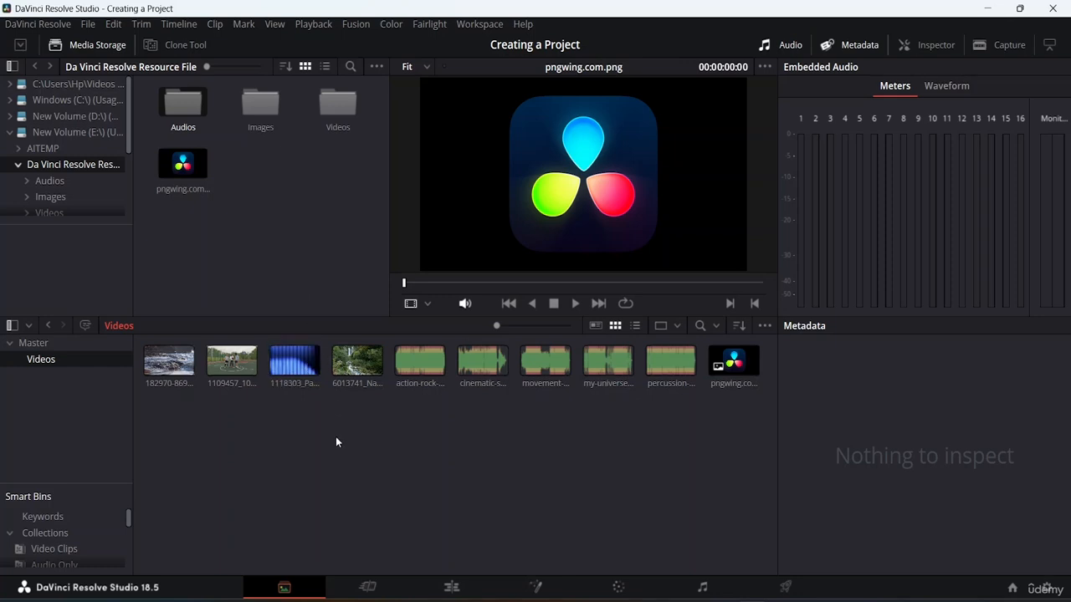
pyautogui.rightClick(308, 416)
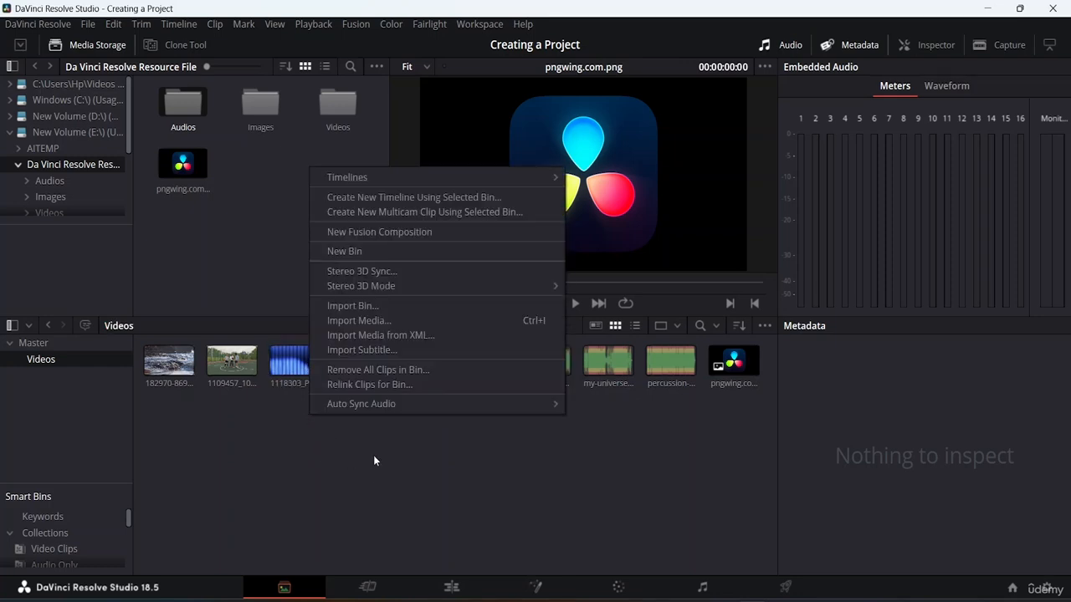
pyautogui.click(377, 252)
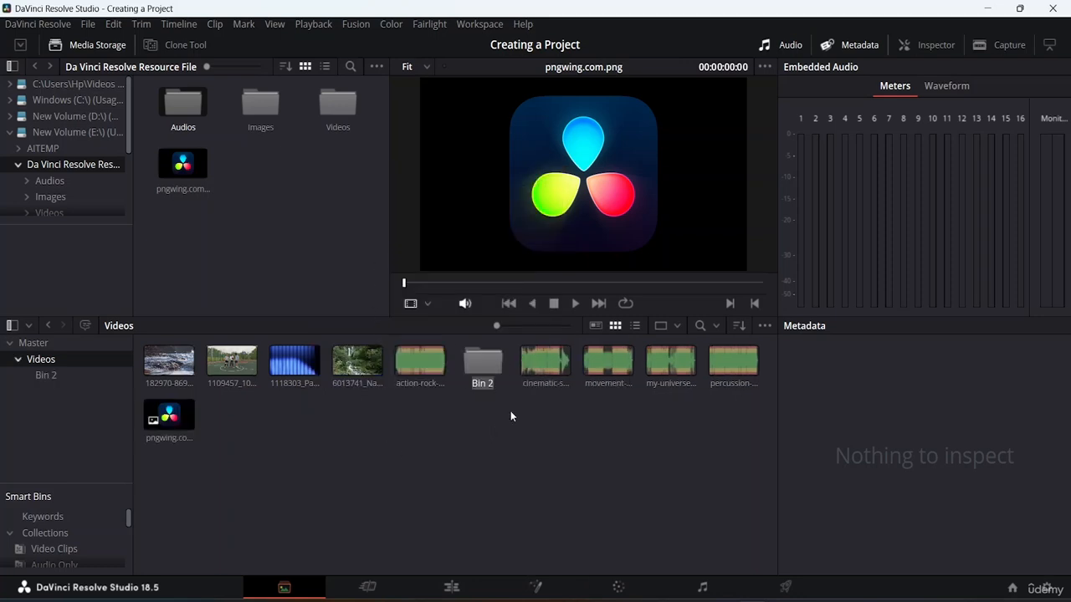
pyautogui.press('BackSpace')
pyautogui.write('Audios')
pyautogui.press('Return')
# Step: Move all five audio clips from the Videos bin into the Audios sub-bin
pyautogui.moveTo(420, 388); pyautogui.dragTo(484, 361)
pyautogui.click(670, 365)
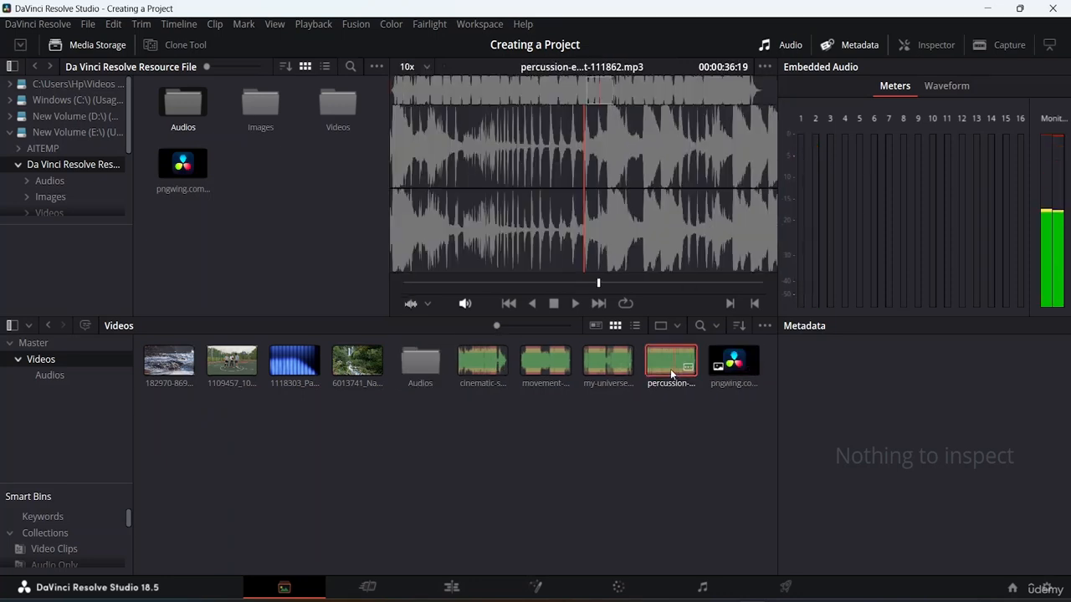
pyautogui.moveTo(670, 369); pyautogui.dragTo(425, 379)
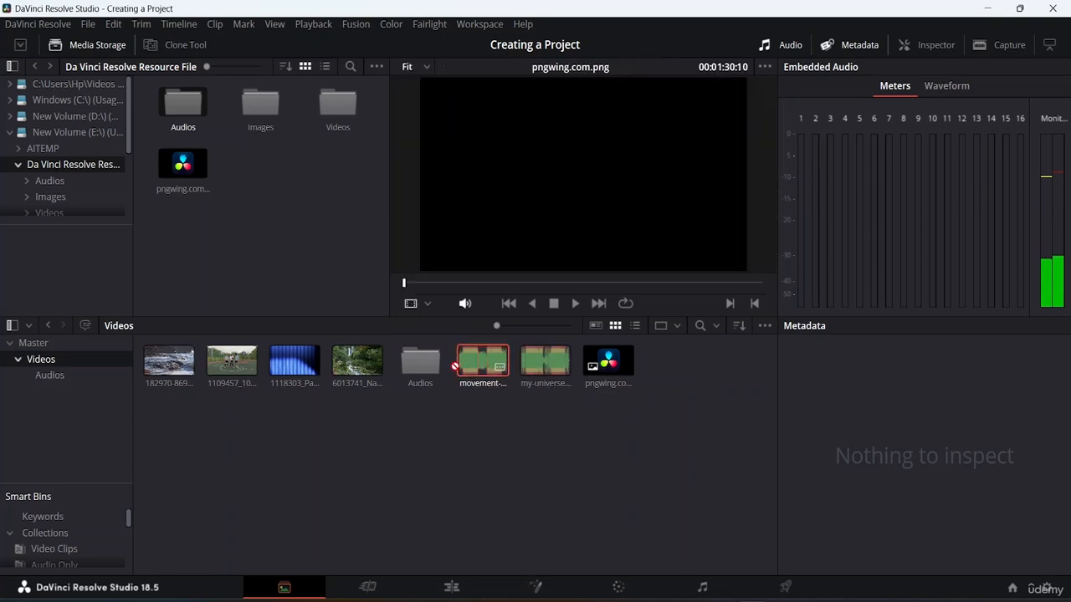
pyautogui.moveTo(485, 362); pyautogui.dragTo(420, 360)
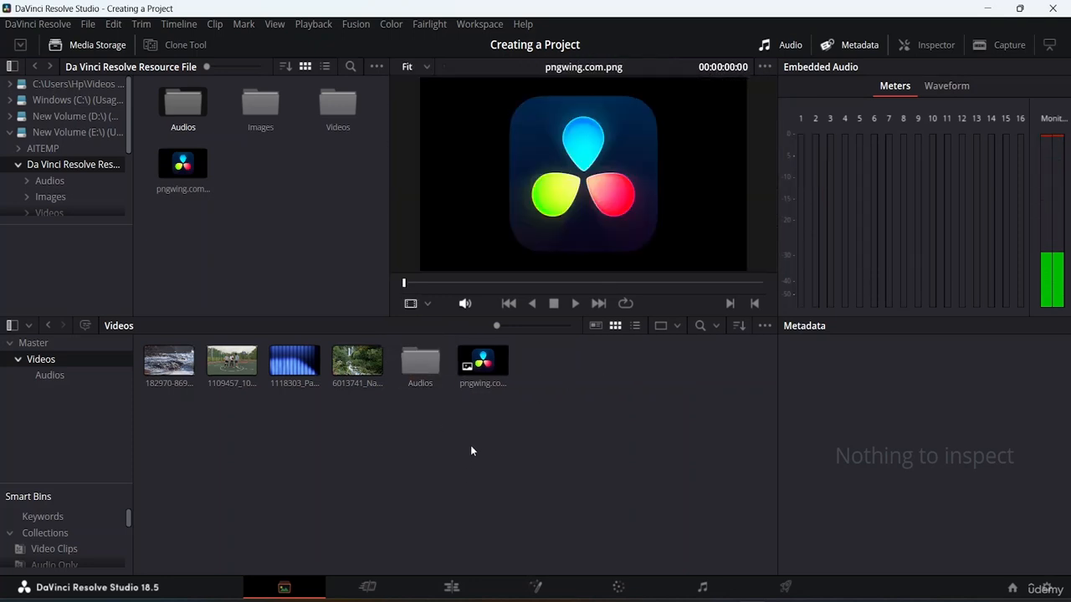
pyautogui.rightClick(404, 453)
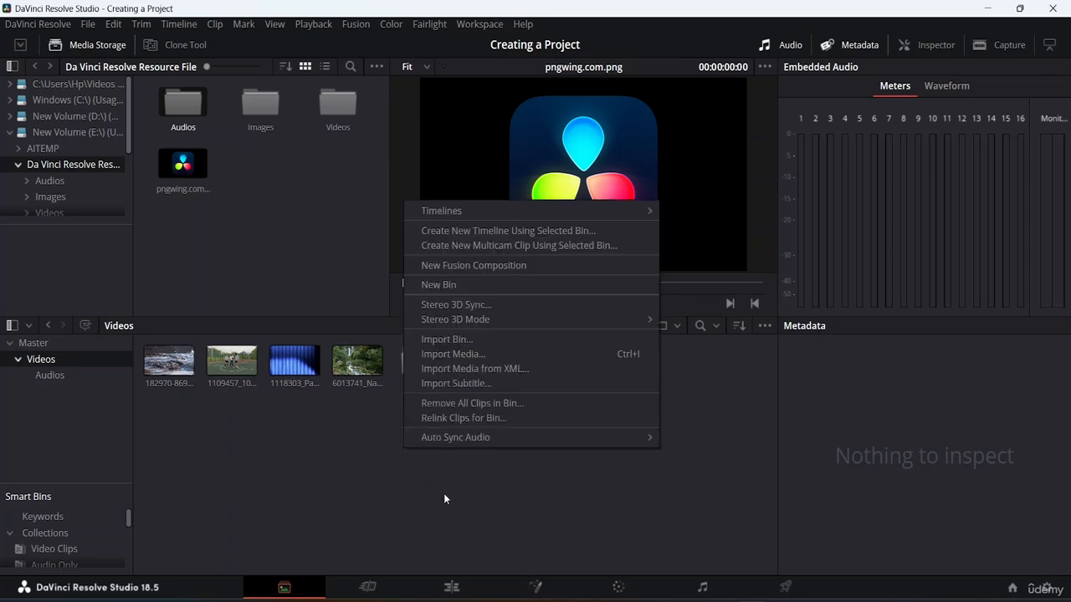
pyautogui.click(479, 354)
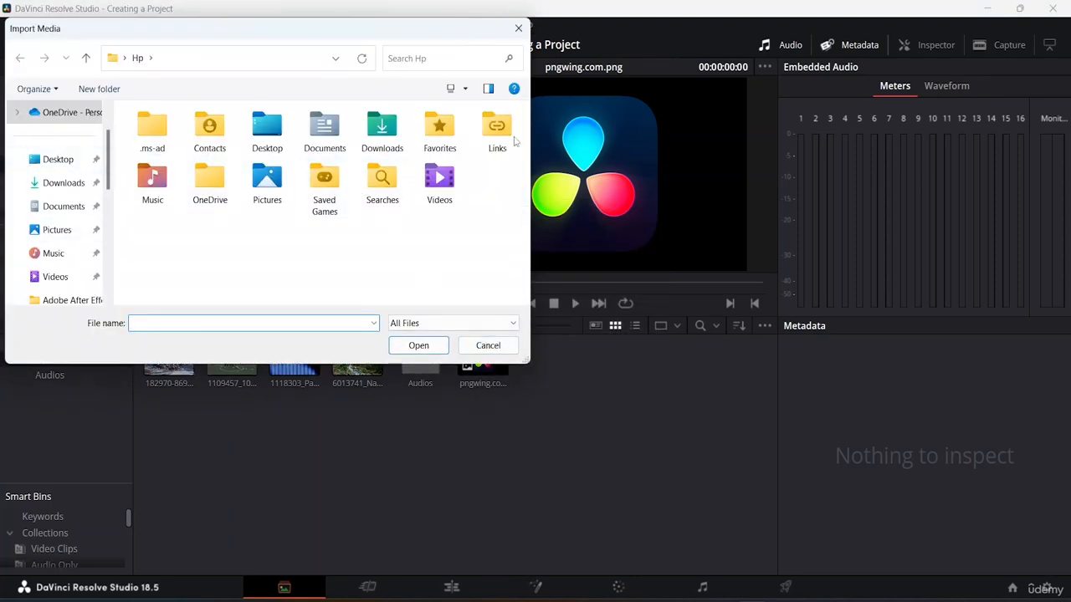
pyautogui.click(488, 345)
pyautogui.rightClick(426, 442)
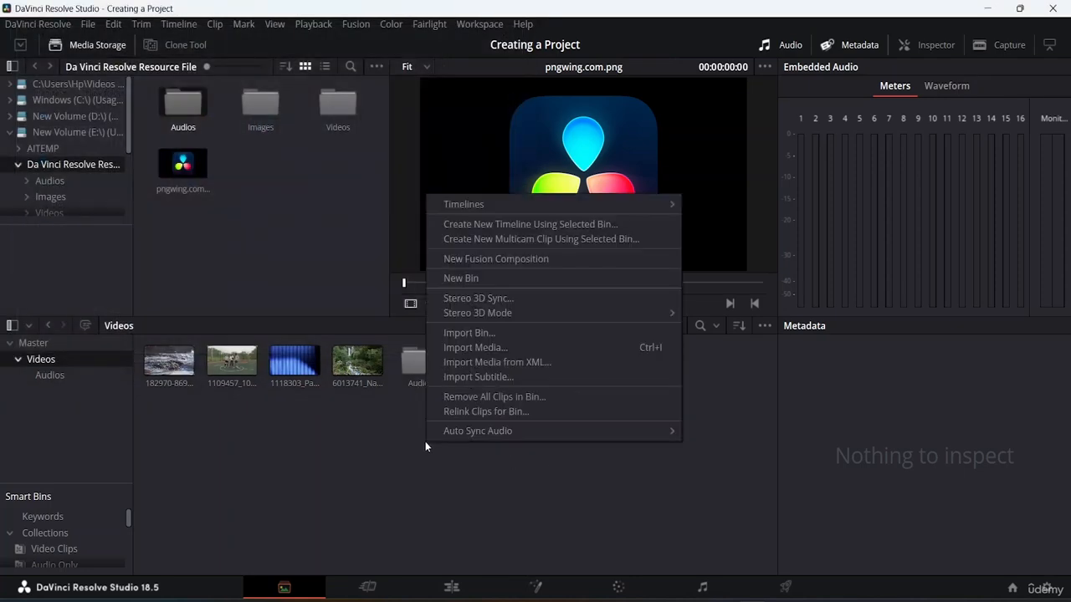
pyautogui.click(492, 333)
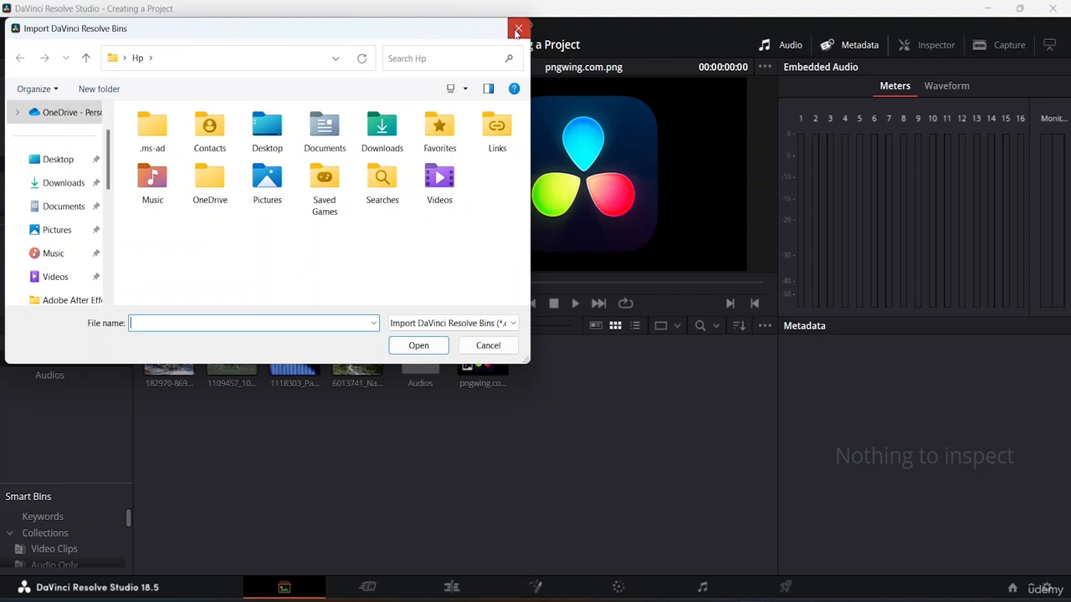
pyautogui.click(517, 30)
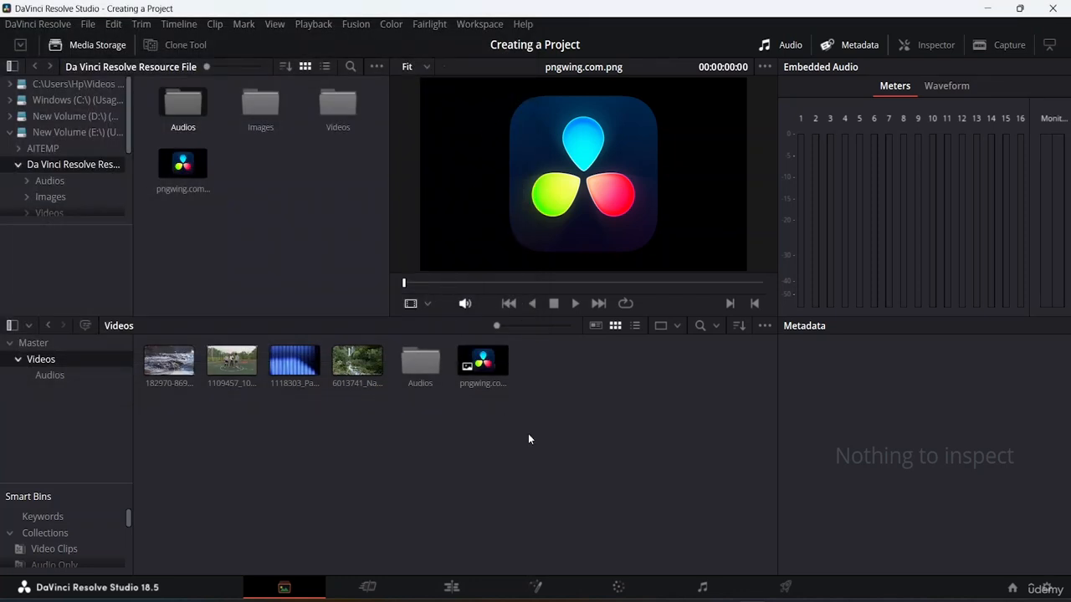
# Step: Create a sub-bin named Videos in the current bin and move the four video clips into it
pyautogui.rightClick(311, 456)
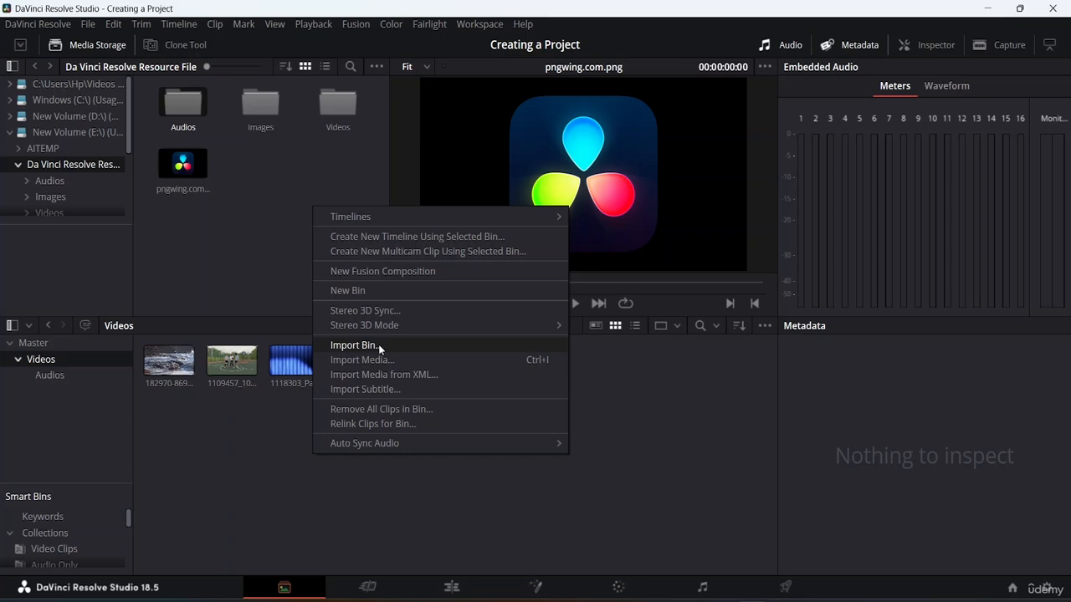
pyautogui.click(384, 293)
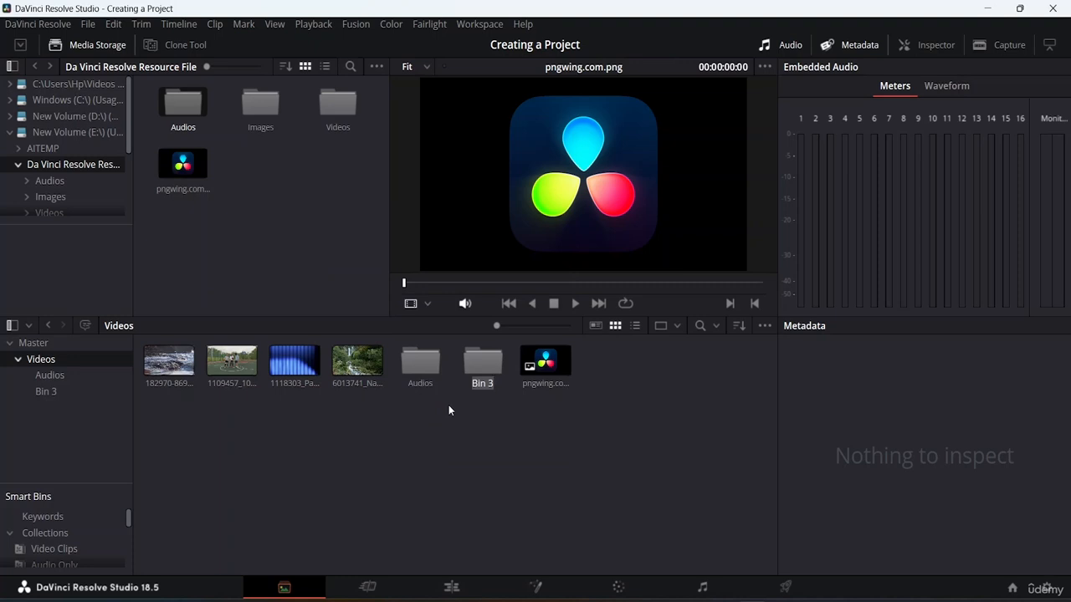
pyautogui.press('BackSpace')
pyautogui.write('Videos')
pyautogui.press('Return')
pyautogui.moveTo(362, 424); pyautogui.dragTo(143, 343)
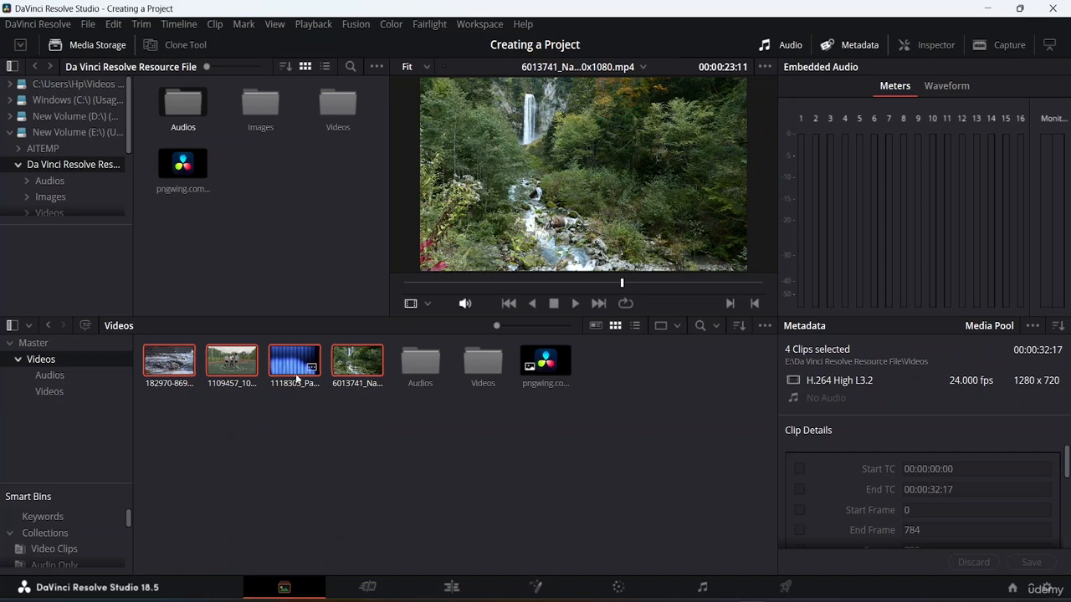
pyautogui.moveTo(298, 368); pyautogui.dragTo(481, 368)
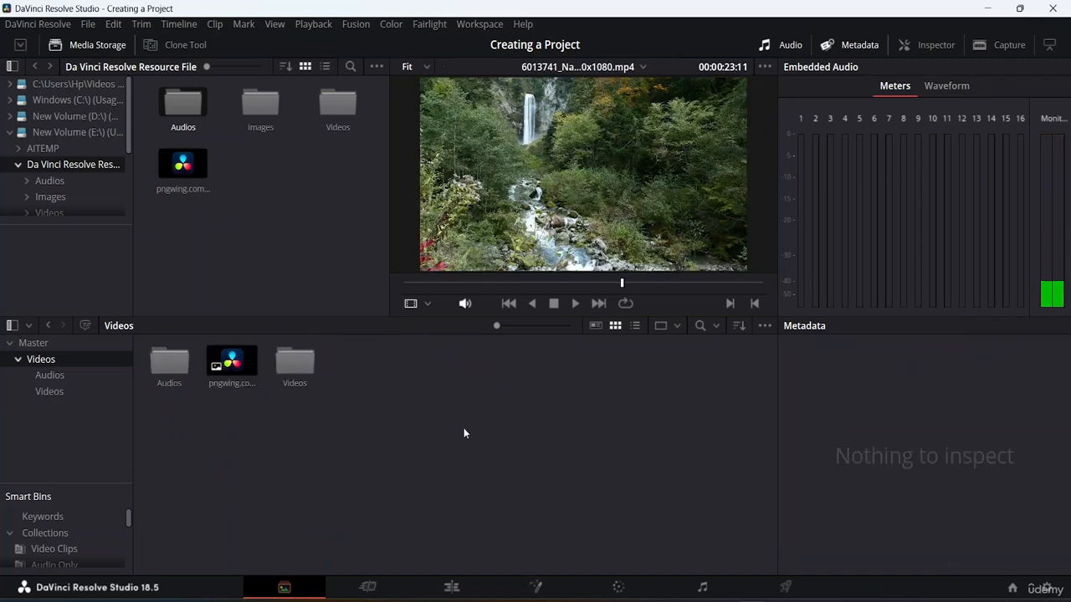
# Step: Create a sub-bin named Images in the current bin and move the pngwing image into it
pyautogui.rightClick(352, 402)
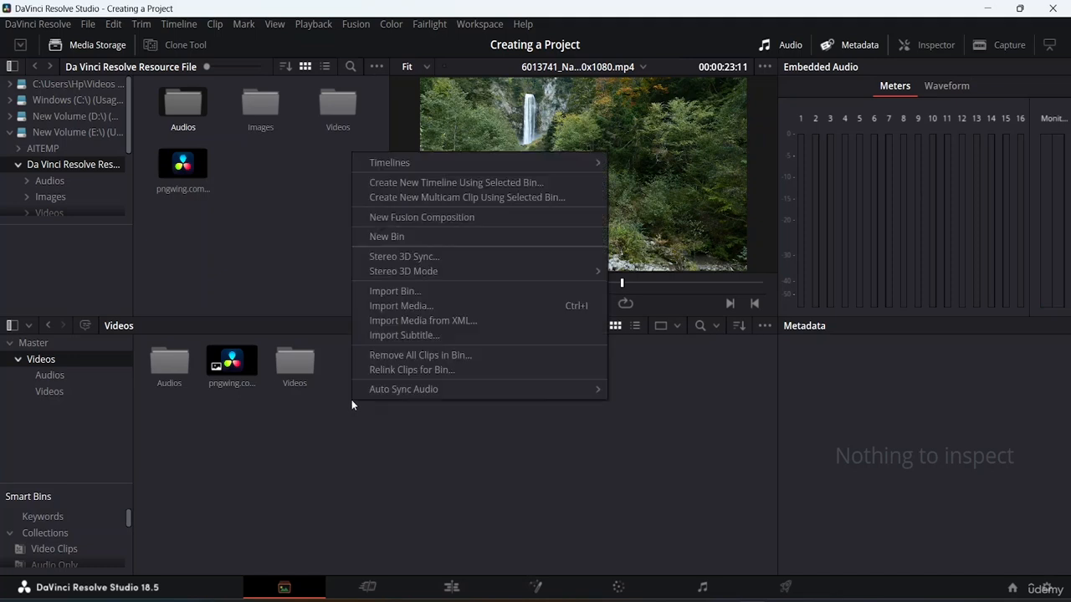
pyautogui.click(415, 237)
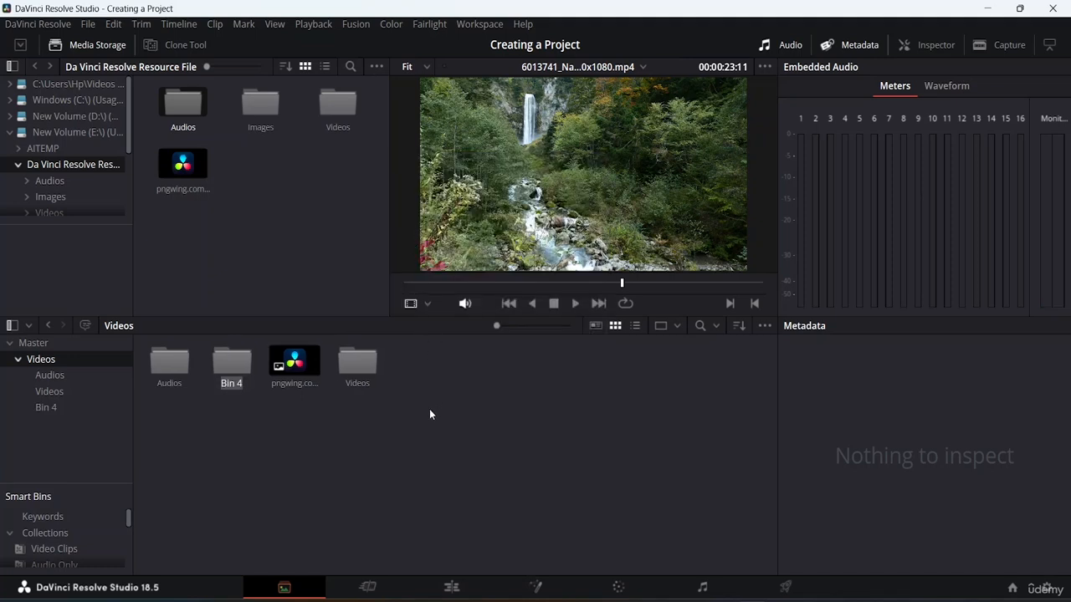
pyautogui.write('Images')
pyautogui.press('Return')
pyautogui.click(273, 365)
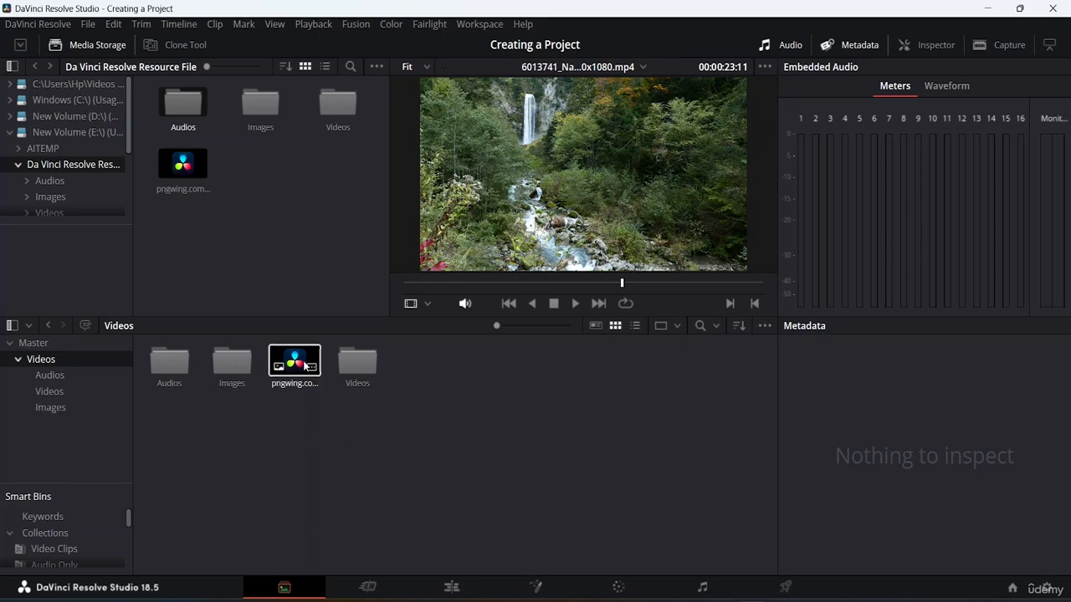
pyautogui.moveTo(273, 366); pyautogui.dragTo(242, 375)
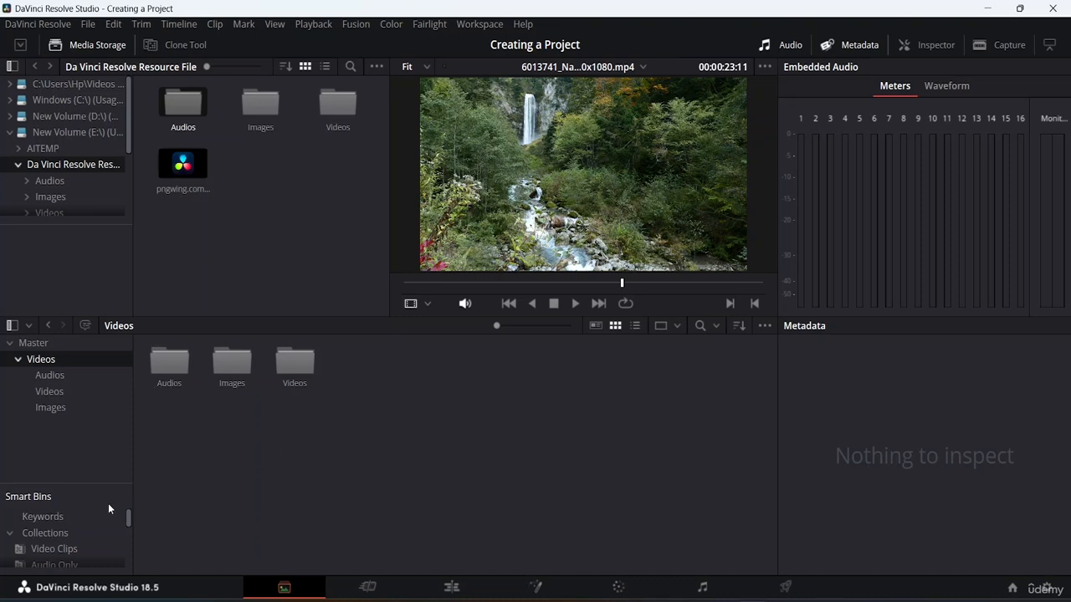
# Step: View the Audio Only and Video Clips smart bins, enlarging the Smart Bins area to show more collections
pyautogui.scroll(-2, 108, 507)
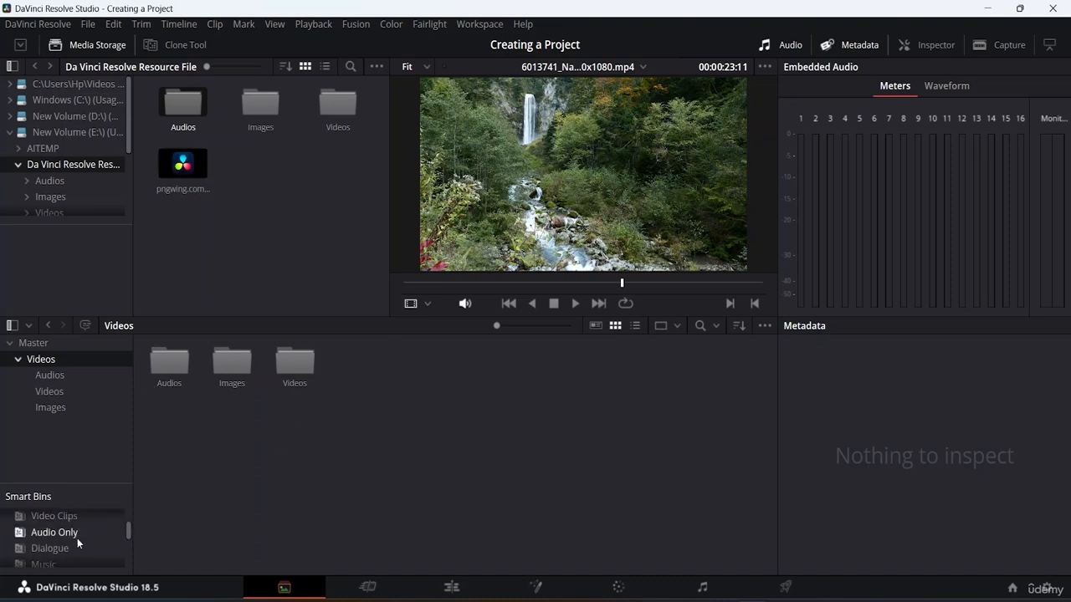
pyautogui.click(62, 533)
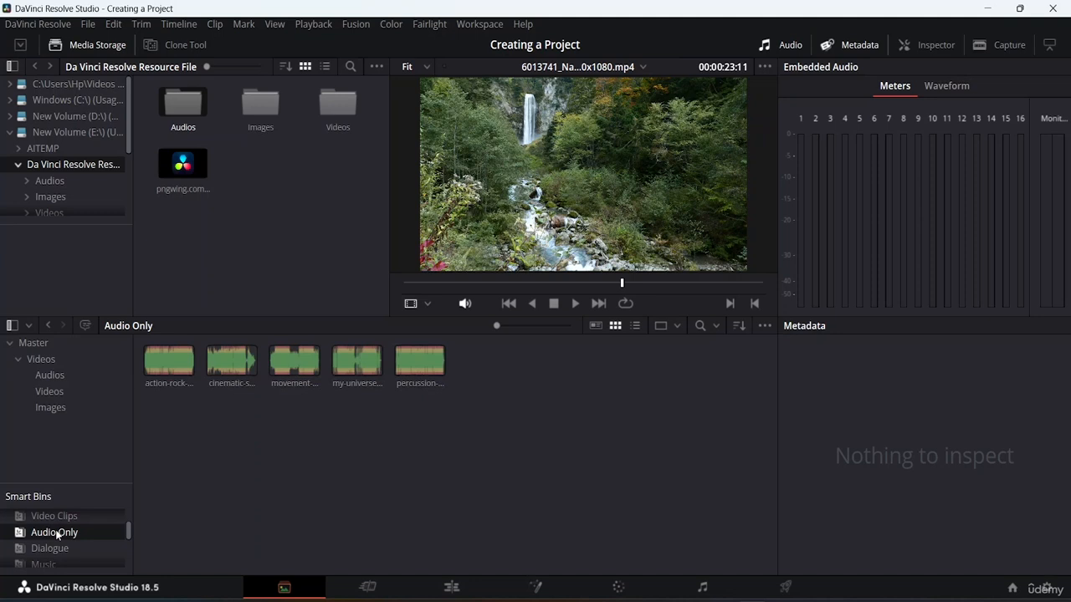
pyautogui.moveTo(67, 483); pyautogui.dragTo(64, 420)
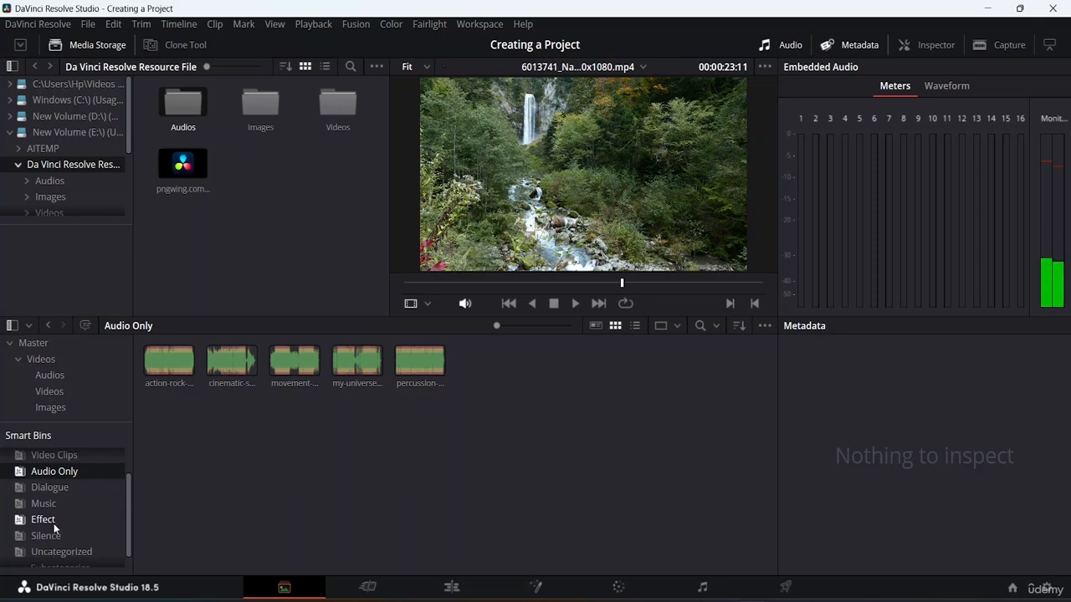
pyautogui.scroll(2, 52, 519)
pyautogui.click(60, 490)
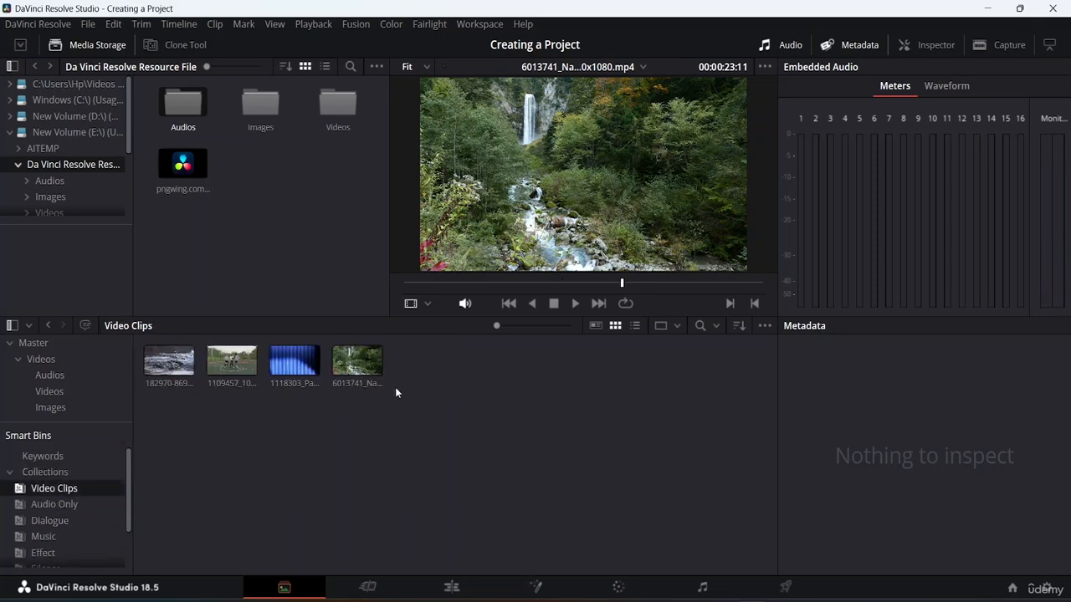
# Step: Examine the remaining smart bins, including Uncategorized, Music, Effect, Silence and Subcategories, for any sorted clips
pyautogui.scroll(-2, 68, 512)
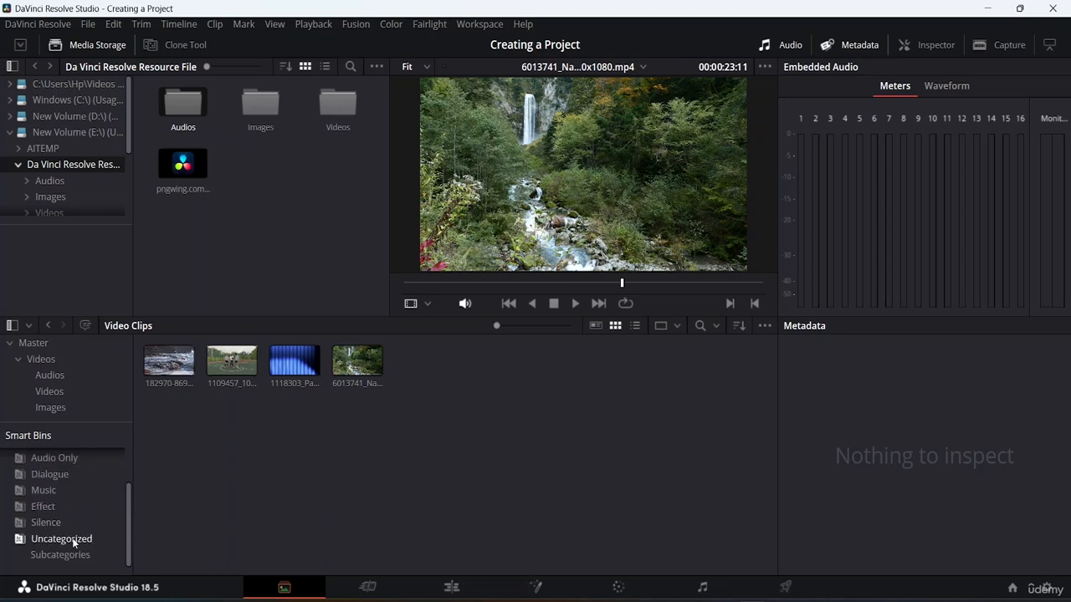
pyautogui.scroll(2, 74, 542)
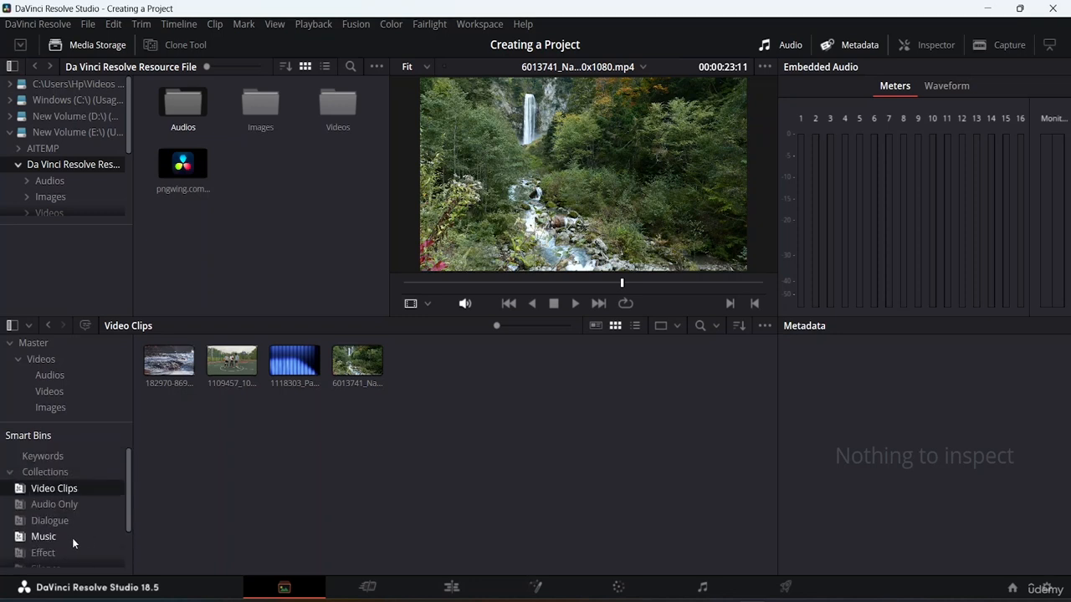
pyautogui.scroll(-3, 73, 543)
pyautogui.click(74, 539)
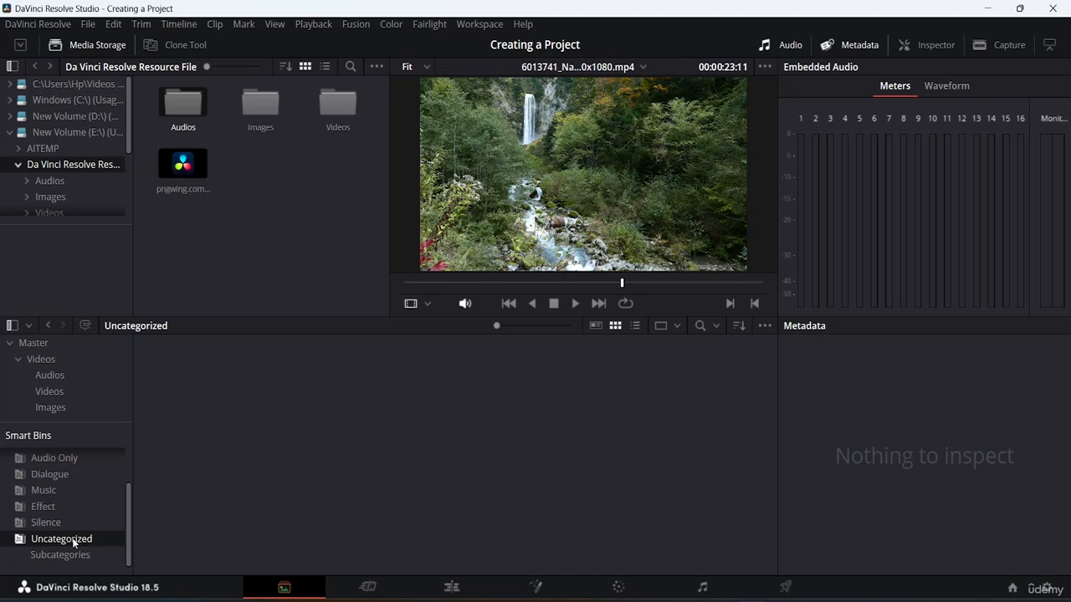
pyautogui.scroll(2, 58, 495)
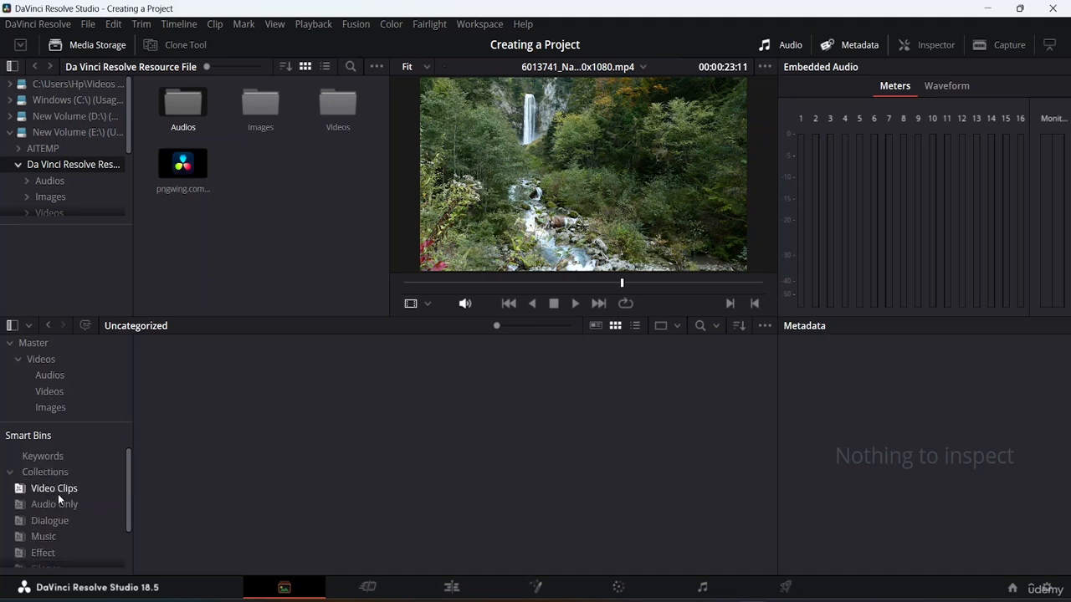
pyautogui.click(60, 536)
pyautogui.click(56, 556)
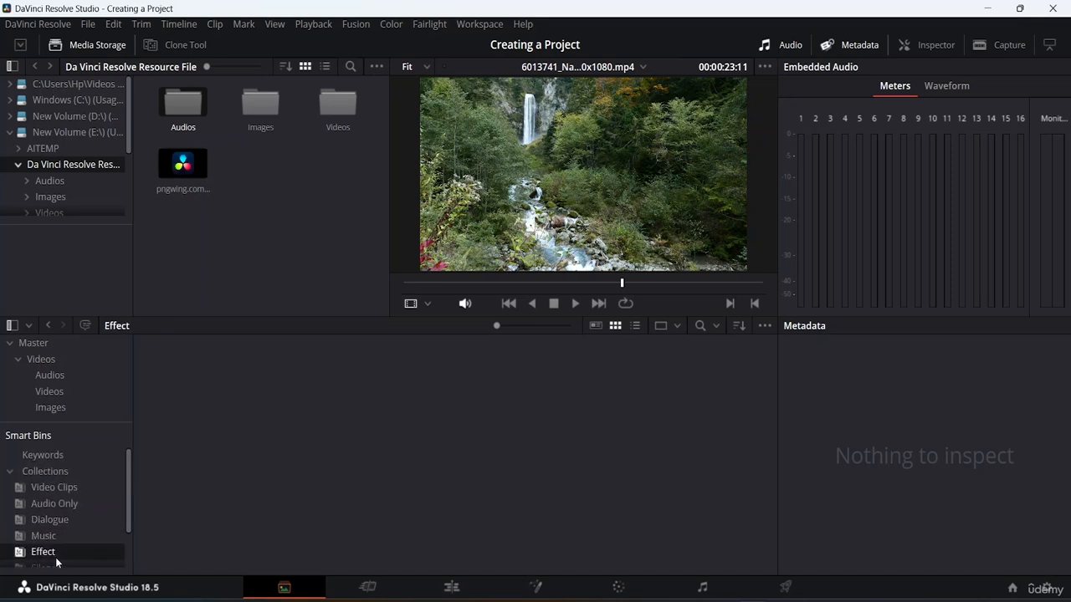
pyautogui.scroll(-2, 65, 525)
pyautogui.click(65, 524)
pyautogui.click(69, 543)
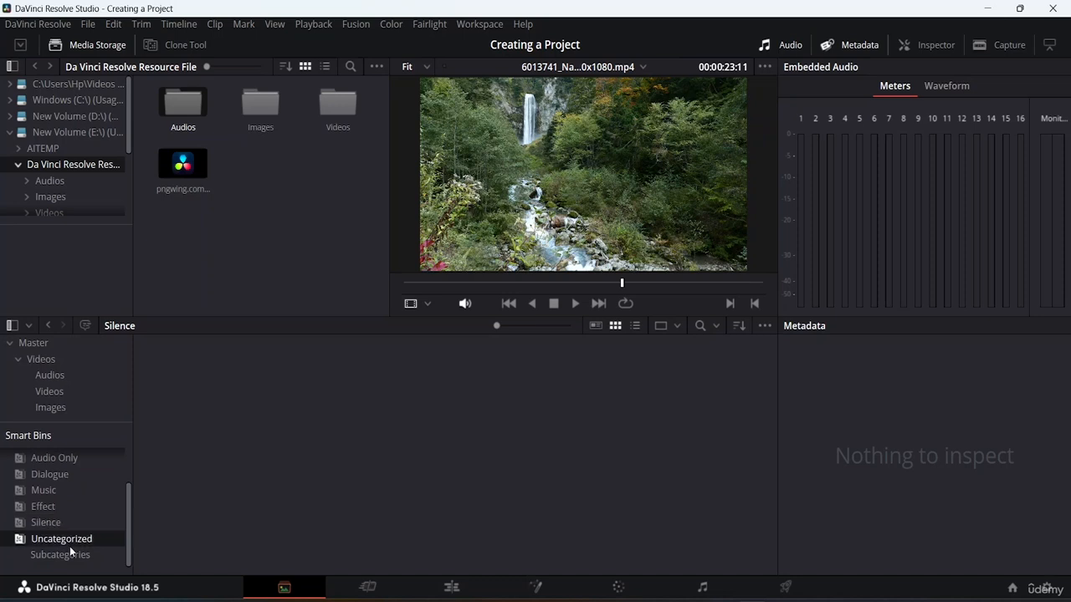
pyautogui.click(72, 555)
pyautogui.scroll(3, 72, 552)
pyautogui.click(71, 543)
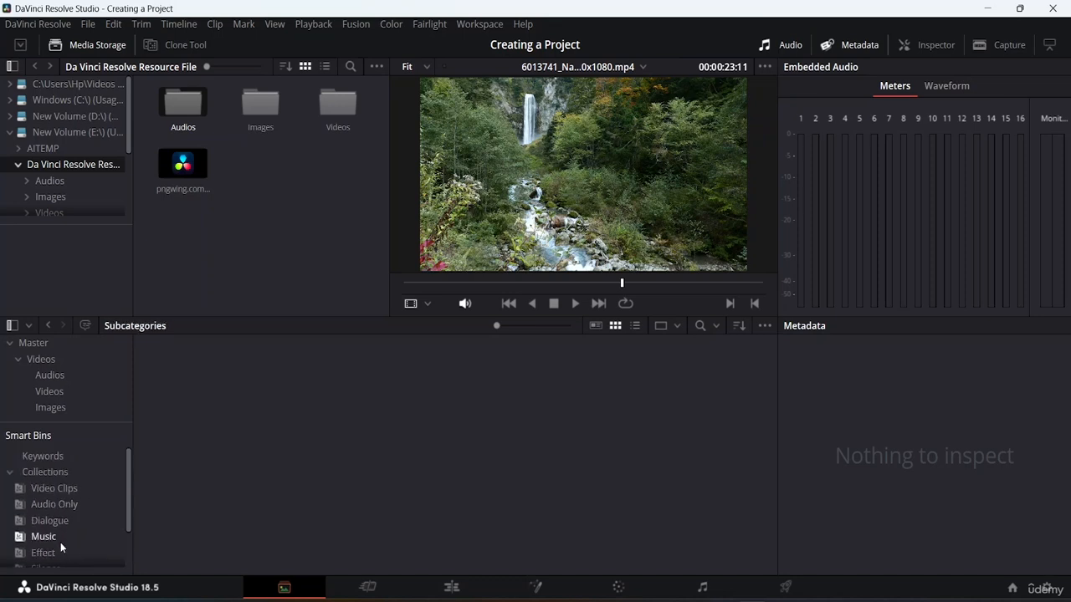
# Step: View the Collections smart bin as a whole, collapse its list and check the Keywords smart bin
pyautogui.click(35, 474)
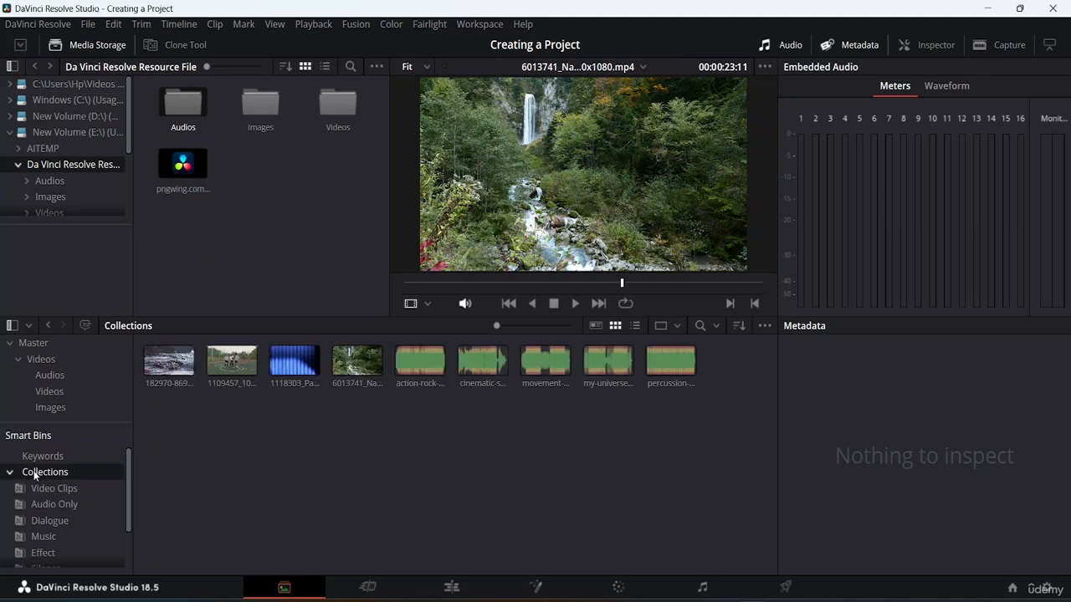
pyautogui.click(10, 473)
pyautogui.click(52, 458)
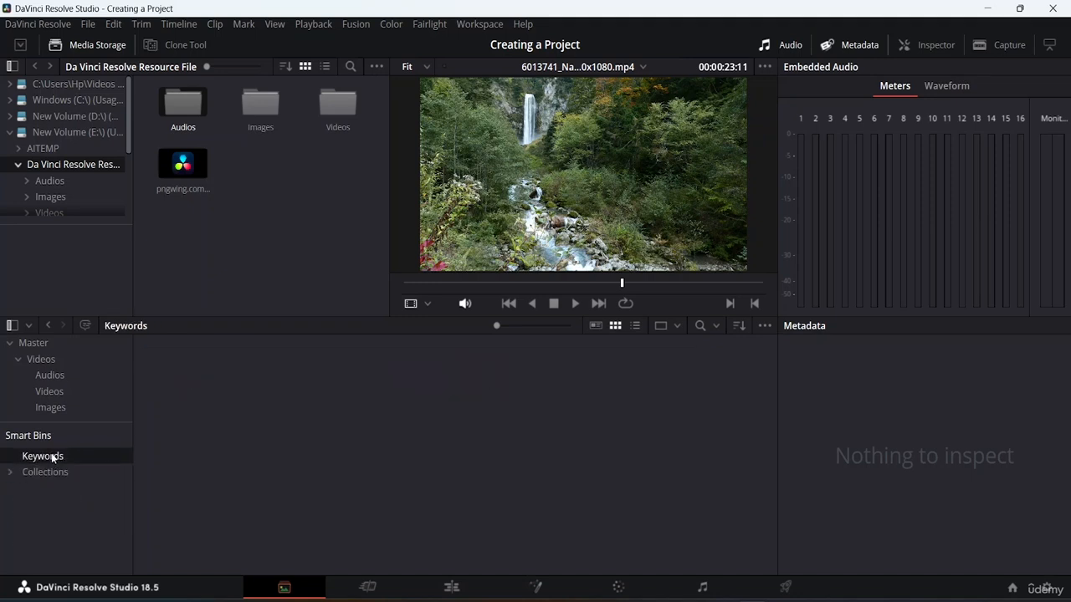
# Step: View the combined clips in the Collections smart bin and expand its list before returning to the Videos bin
pyautogui.click(34, 474)
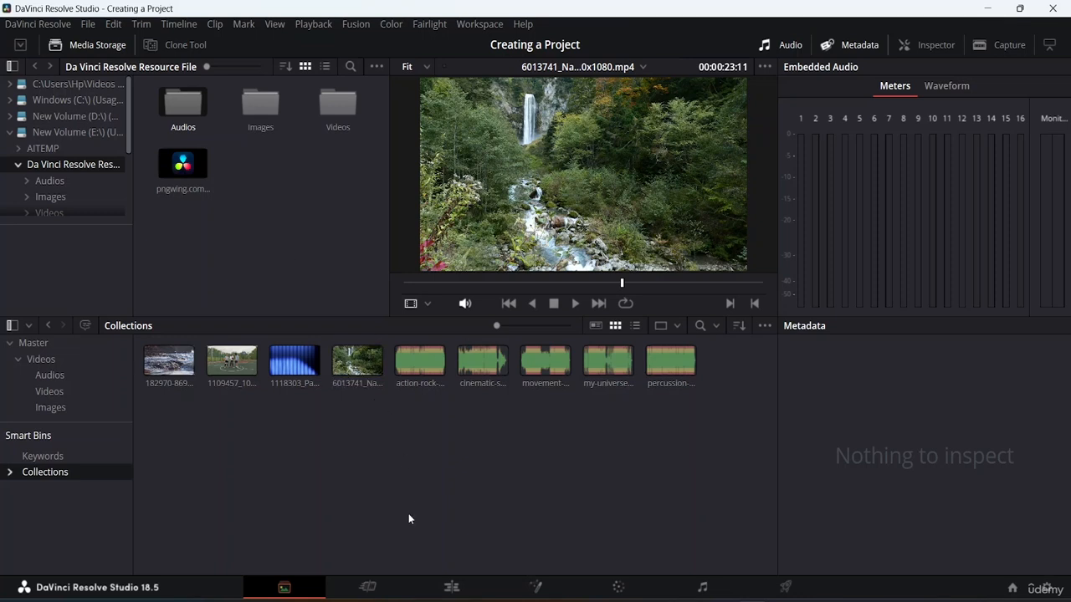
pyautogui.click(11, 472)
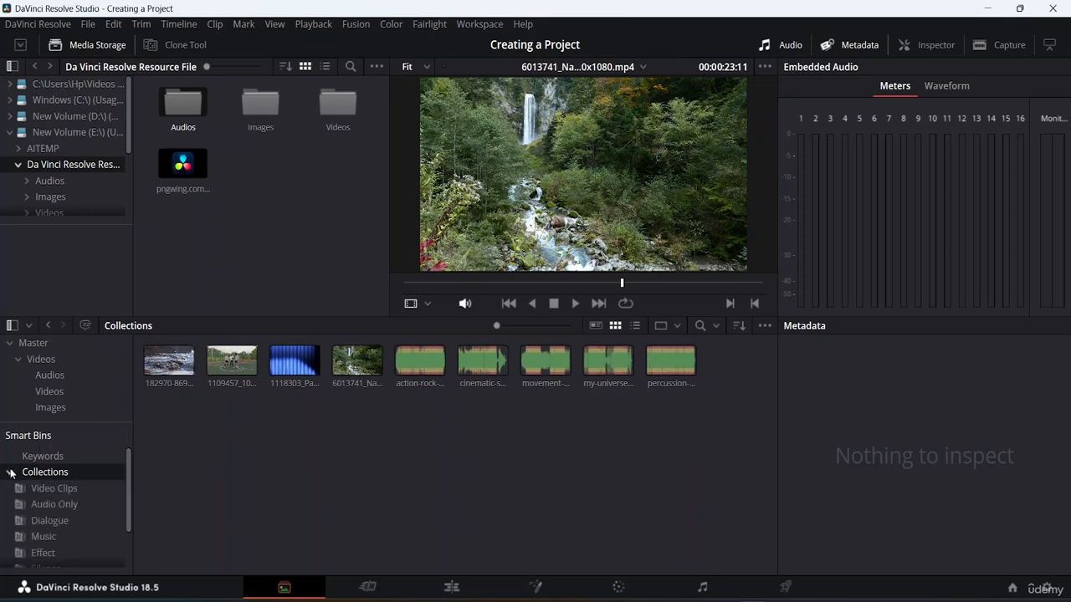
pyautogui.click(62, 486)
pyautogui.click(58, 471)
pyautogui.click(48, 325)
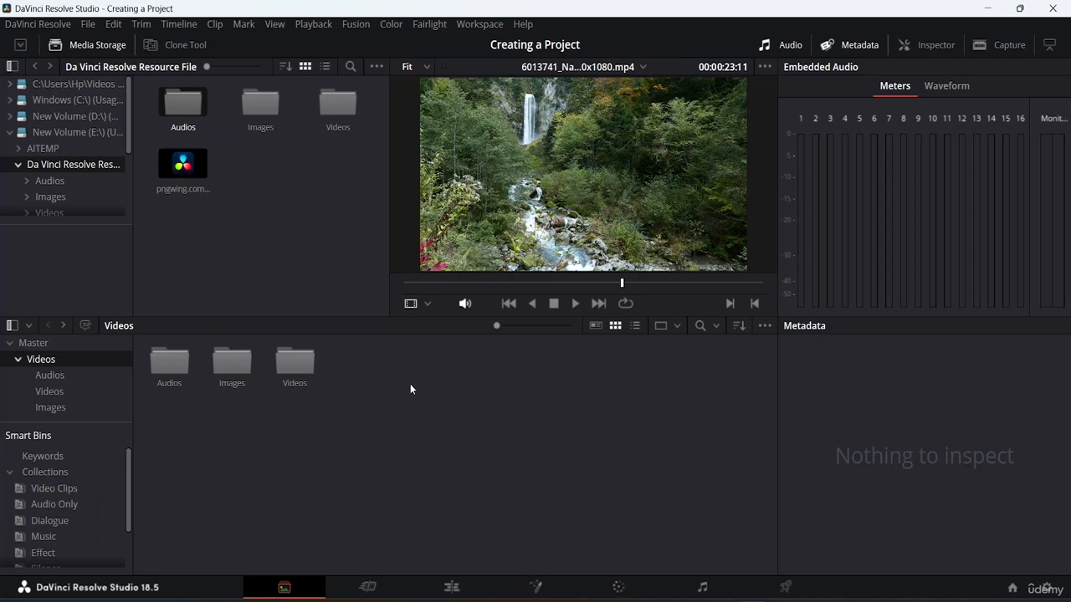
# Step: Collapse the Videos bin and Collections smart bin lists, and show the contents of the parent Videos bin
pyautogui.click(17, 360)
pyautogui.click(14, 476)
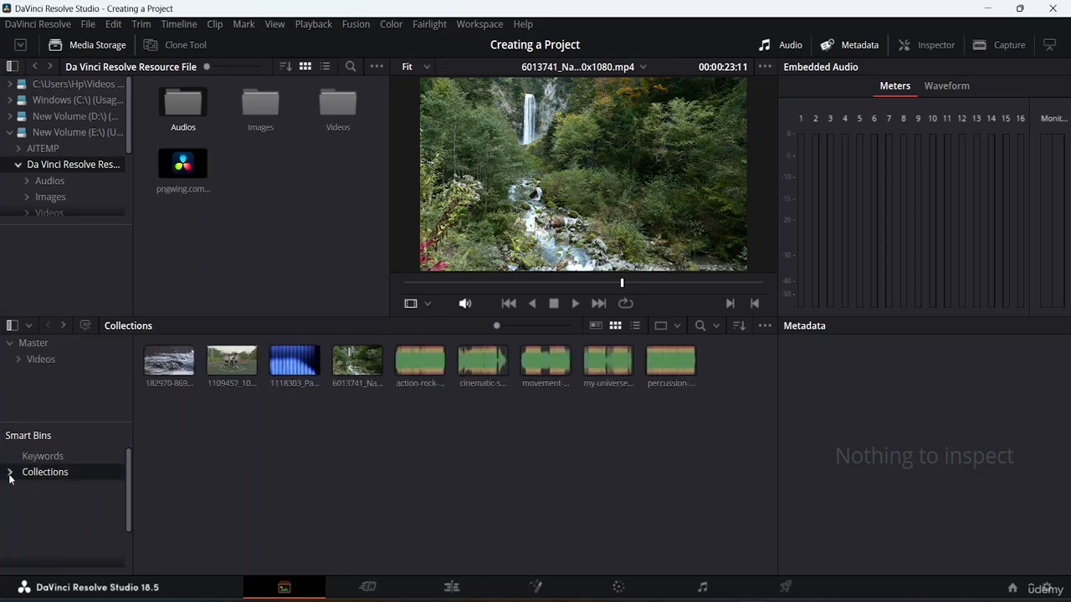
pyautogui.click(38, 360)
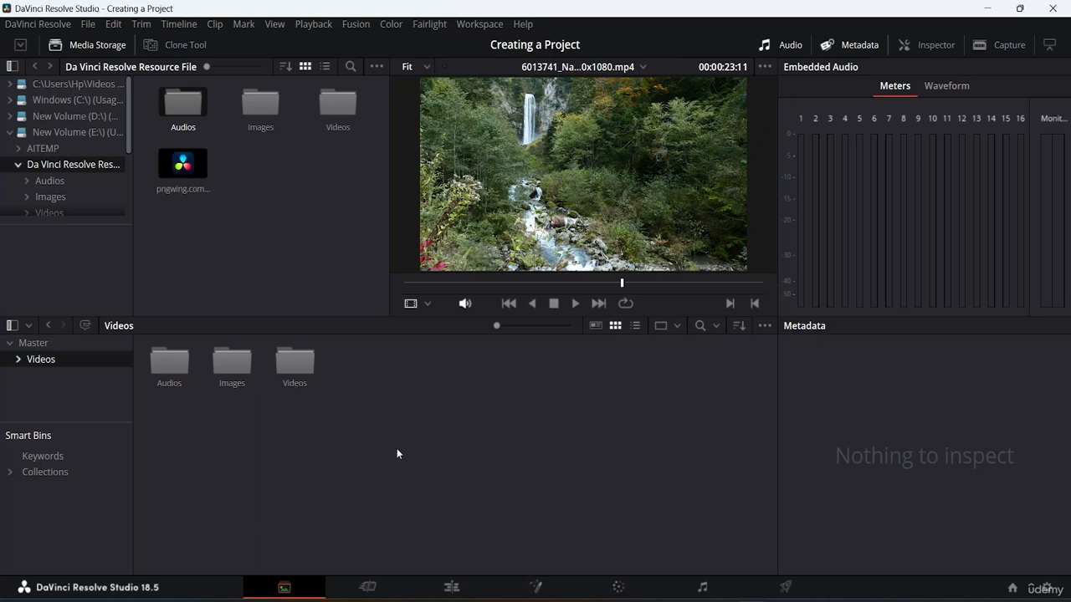
# Step: Examine the import options for bins, media, timelines and subtitles, both application-wide and for the Videos bin
pyautogui.click(87, 25)
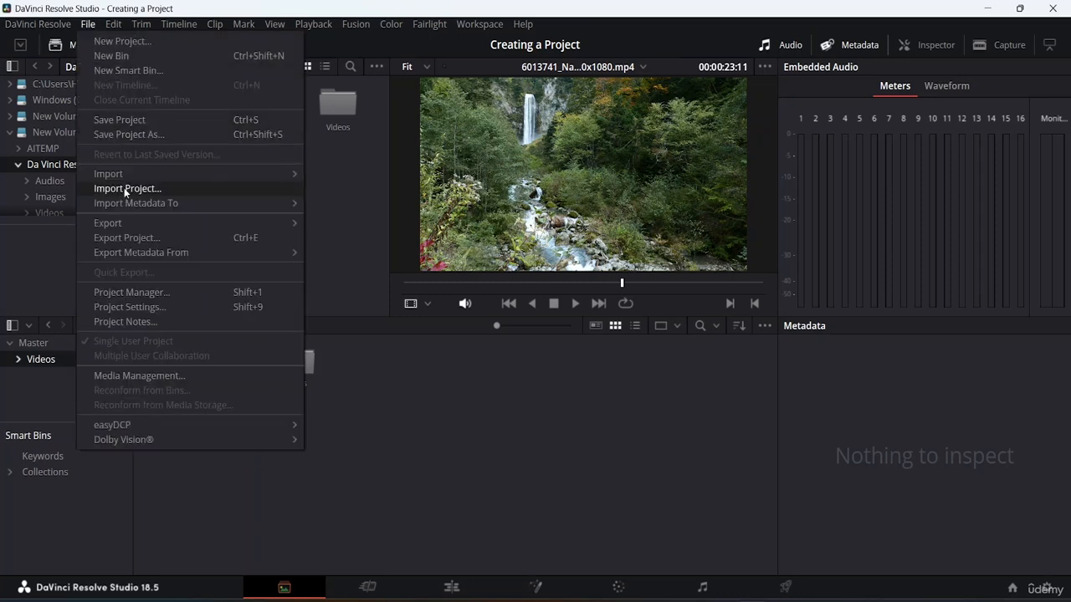
pyautogui.moveTo(135, 172)
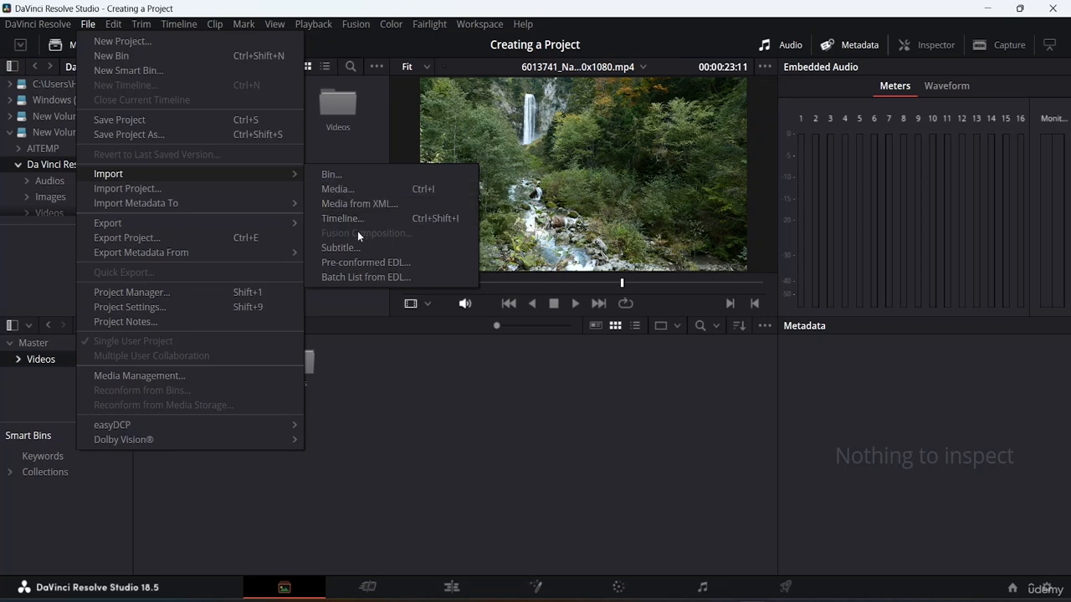
pyautogui.click(412, 435)
pyautogui.rightClick(420, 436)
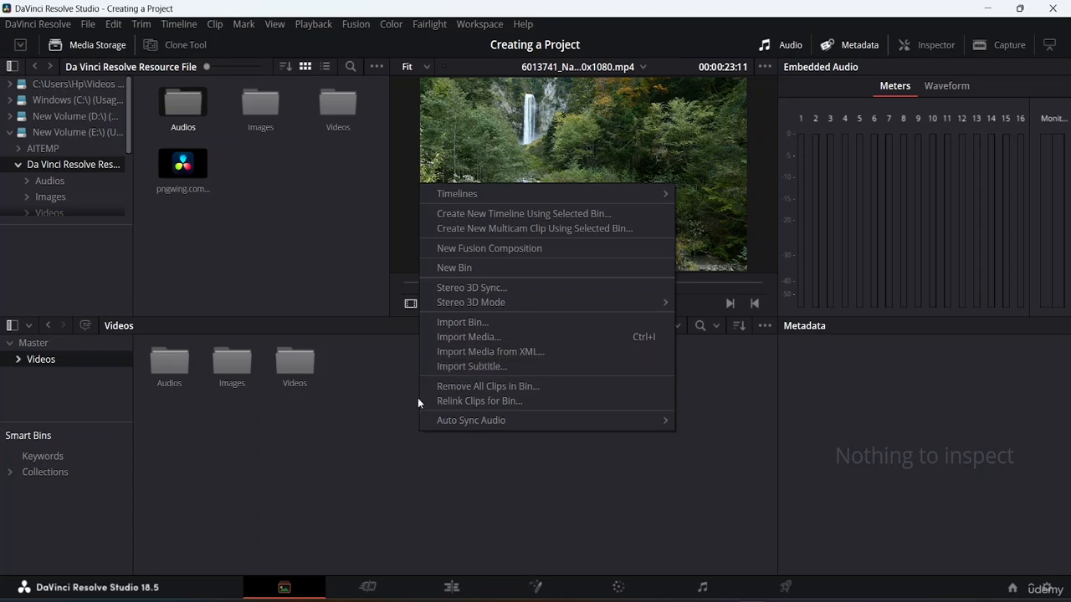
pyautogui.click(316, 438)
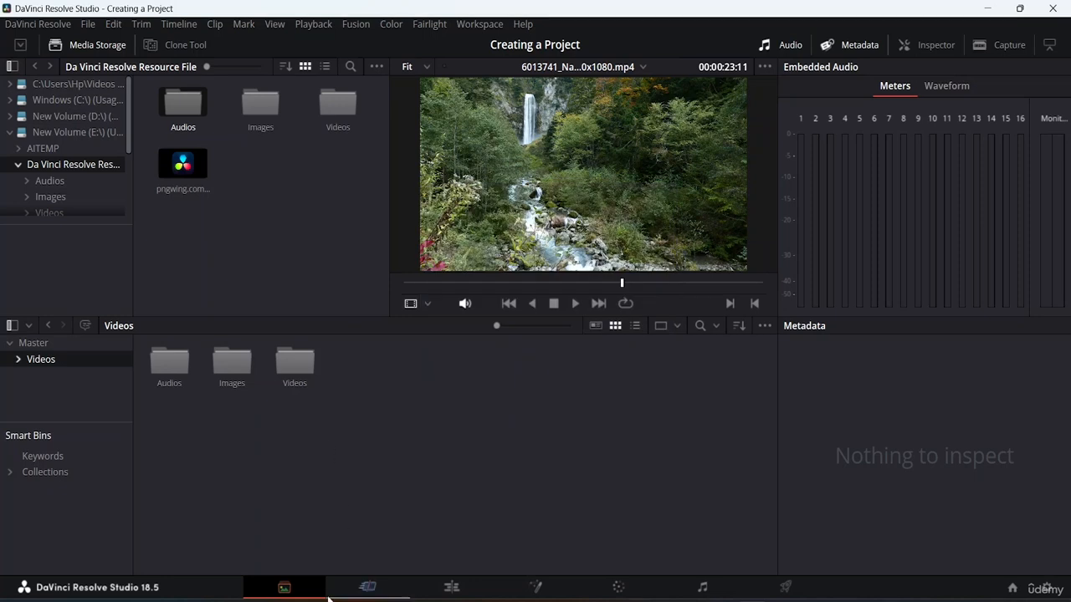
# Step: On the Edit page, open the Videos sub-bin and hide the effects library
pyautogui.click(362, 586)
pyautogui.click(456, 587)
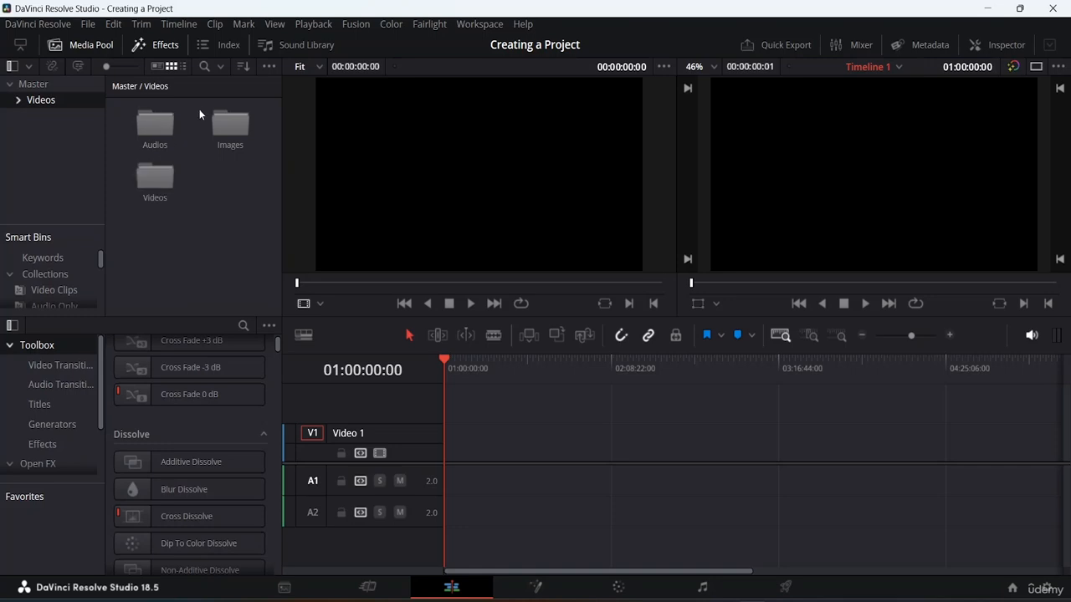
pyautogui.doubleClick(165, 174)
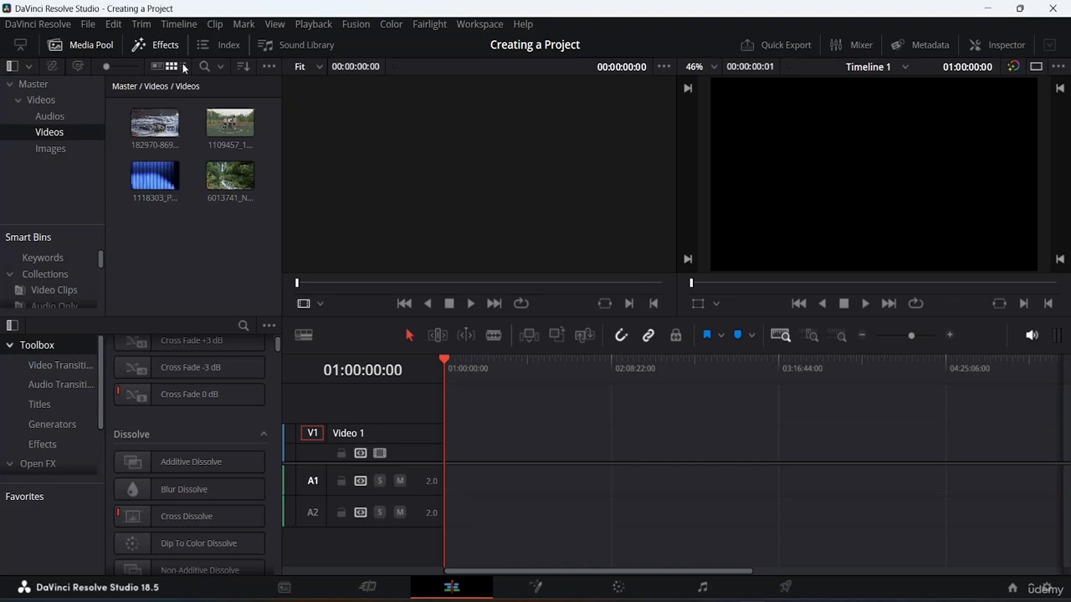
pyautogui.click(158, 44)
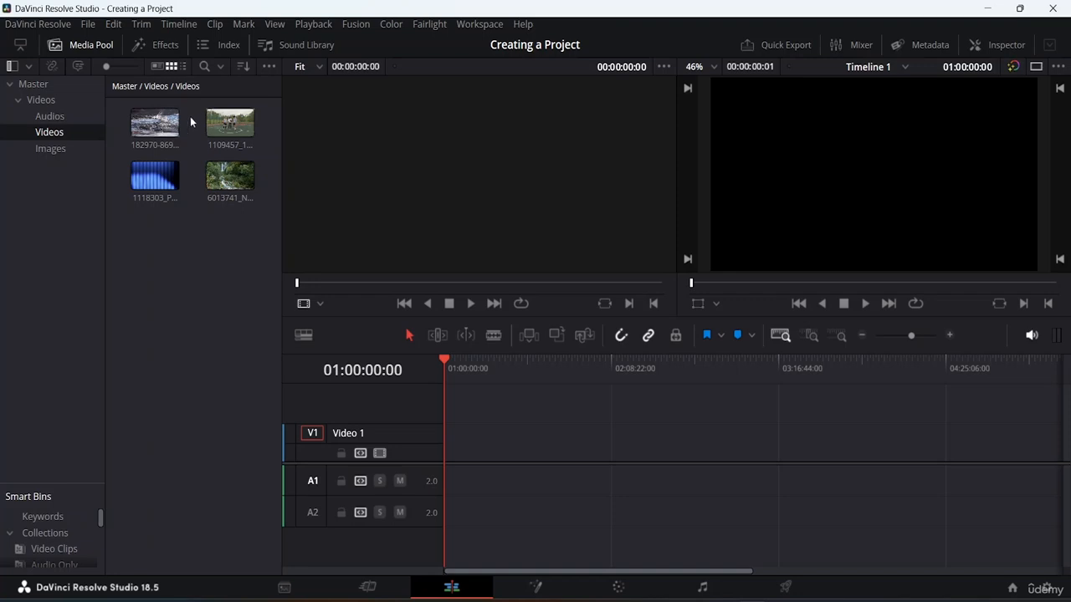
# Step: Enlarge the Smart Bins area while viewing the parent Videos bin, and hide the Media Pool on the Edit page
pyautogui.click(42, 99)
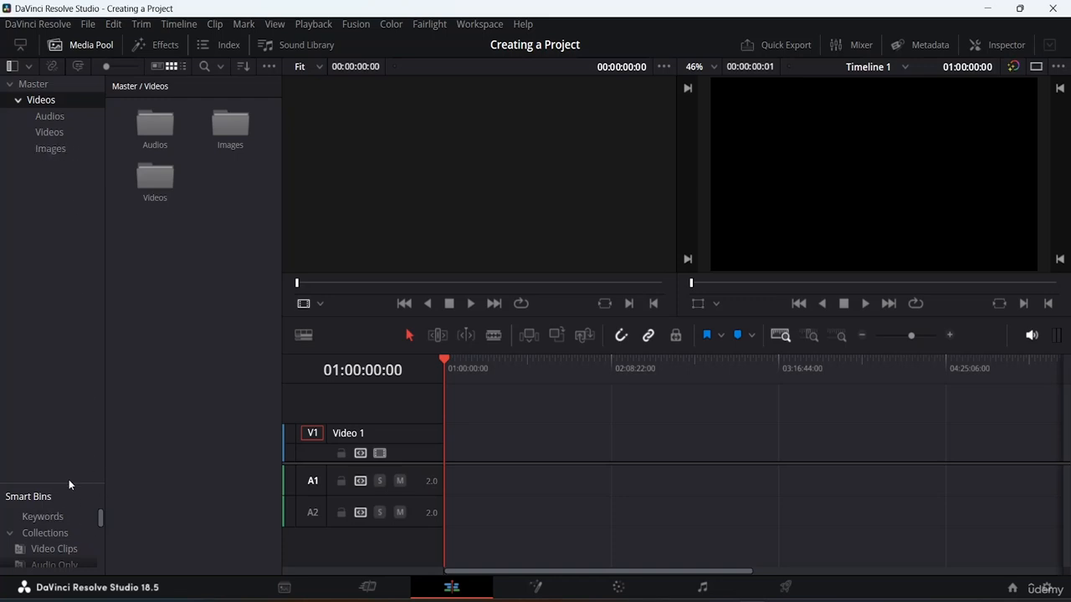
pyautogui.moveTo(70, 482); pyautogui.dragTo(66, 356)
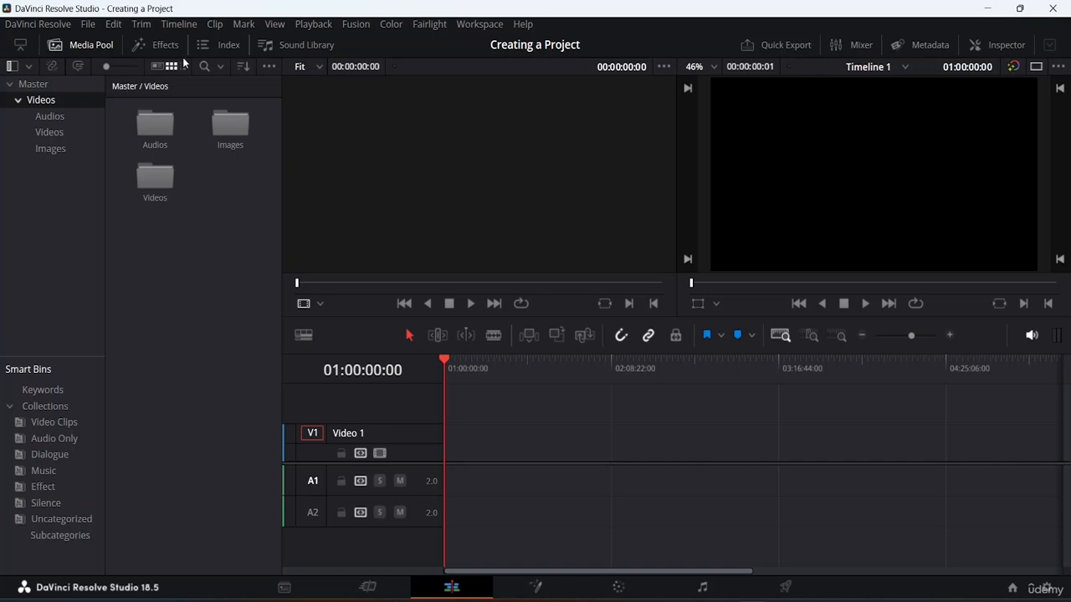
pyautogui.click(87, 47)
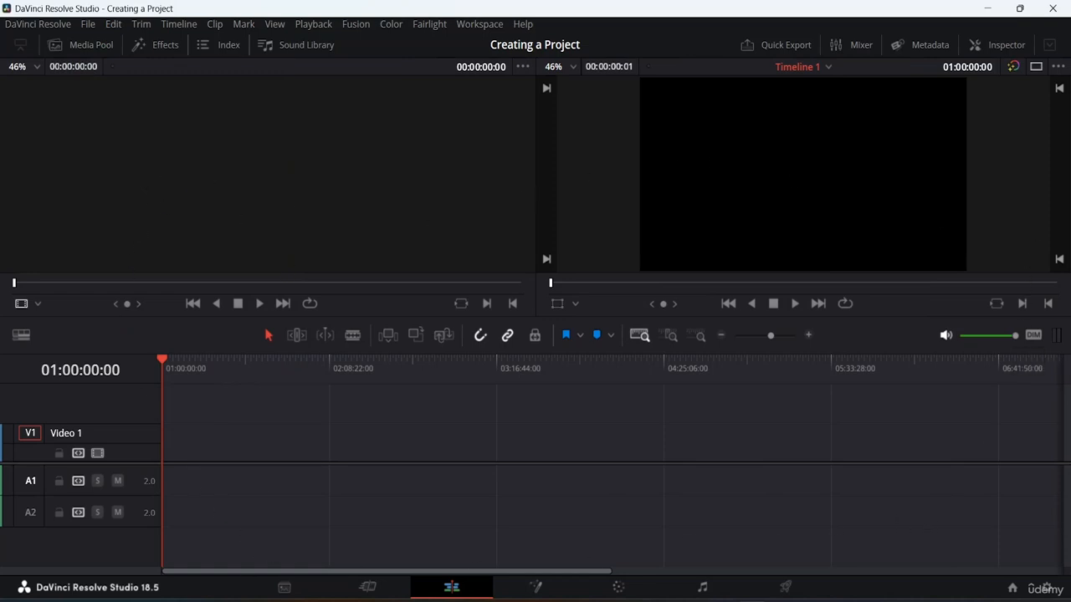
# Step: On the Media page, open the Videos sub-bin and review the metadata of the 1118303 pattern clip and the 6013741 nature clip
pyautogui.click(286, 586)
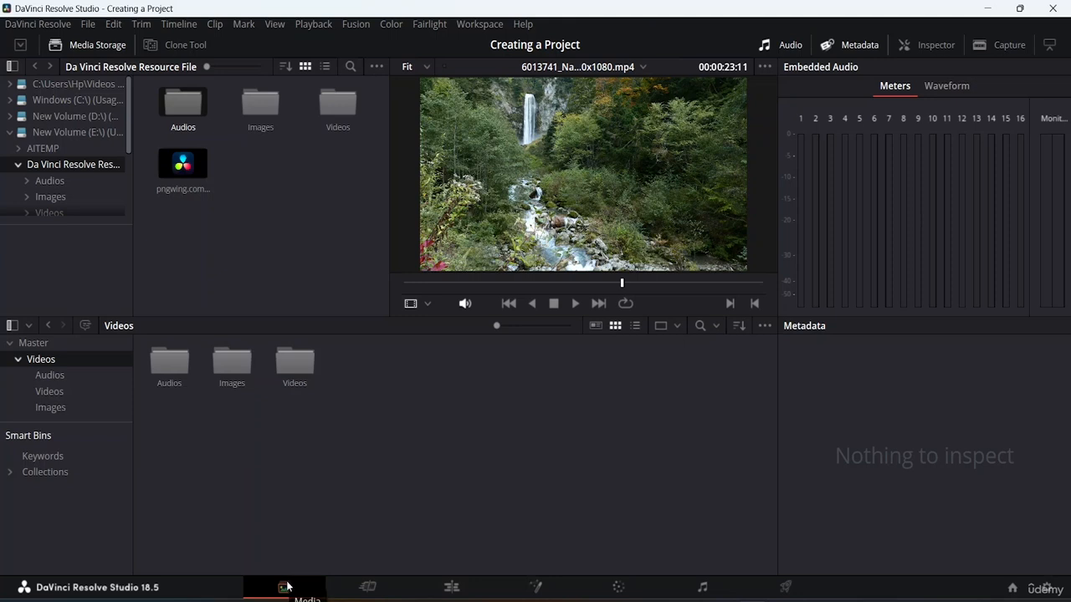
pyautogui.doubleClick(286, 369)
pyautogui.click(286, 369)
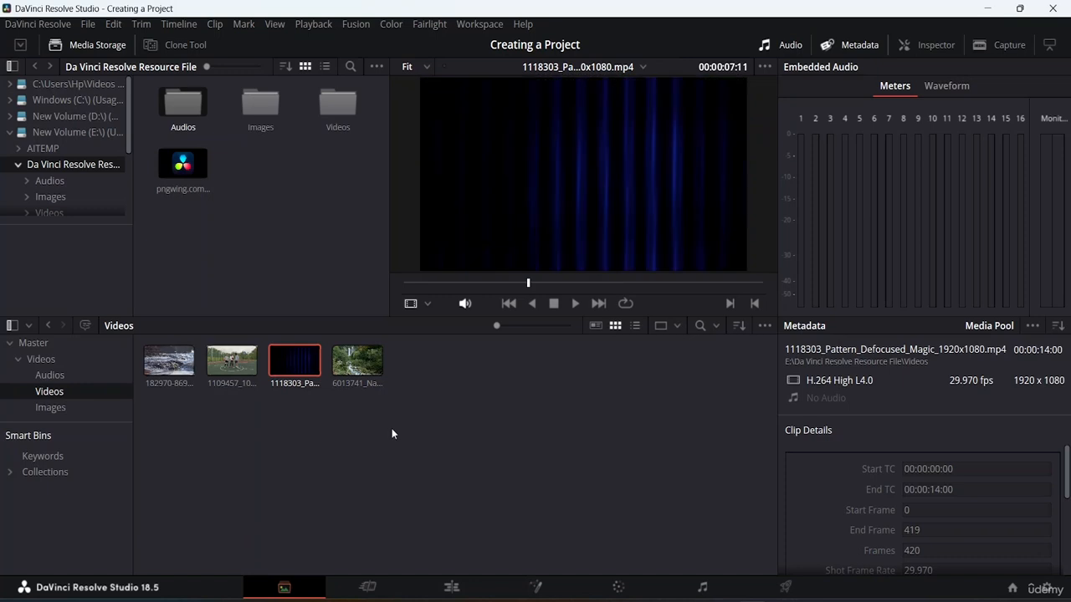
pyautogui.click(345, 368)
pyautogui.scroll(-5, 865, 478)
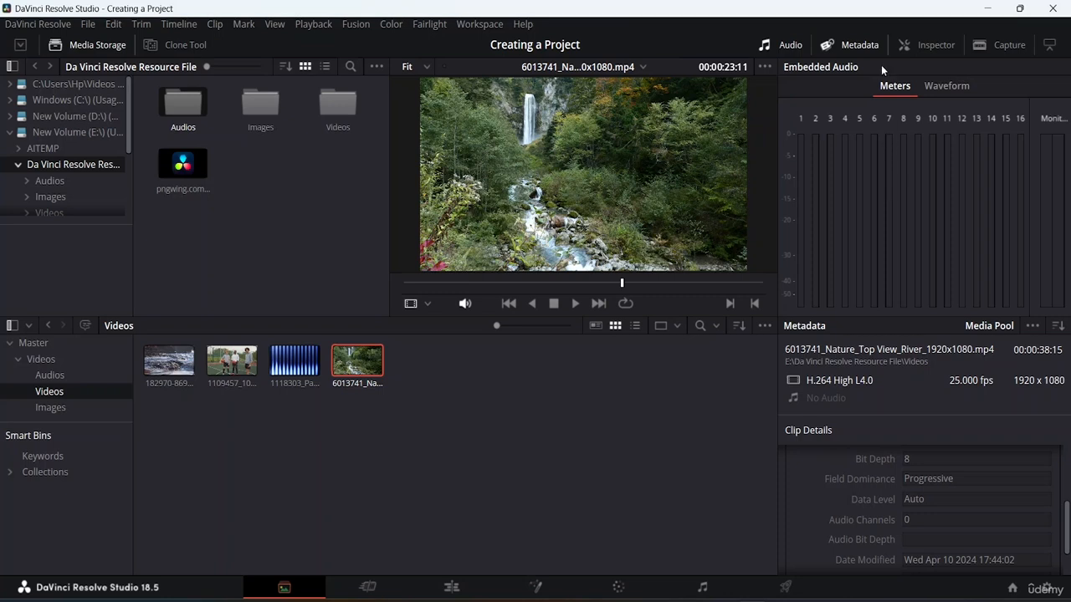
# Step: Hide the embedded audio meters and the clip metadata to widen the viewer and media pool
pyautogui.click(789, 45)
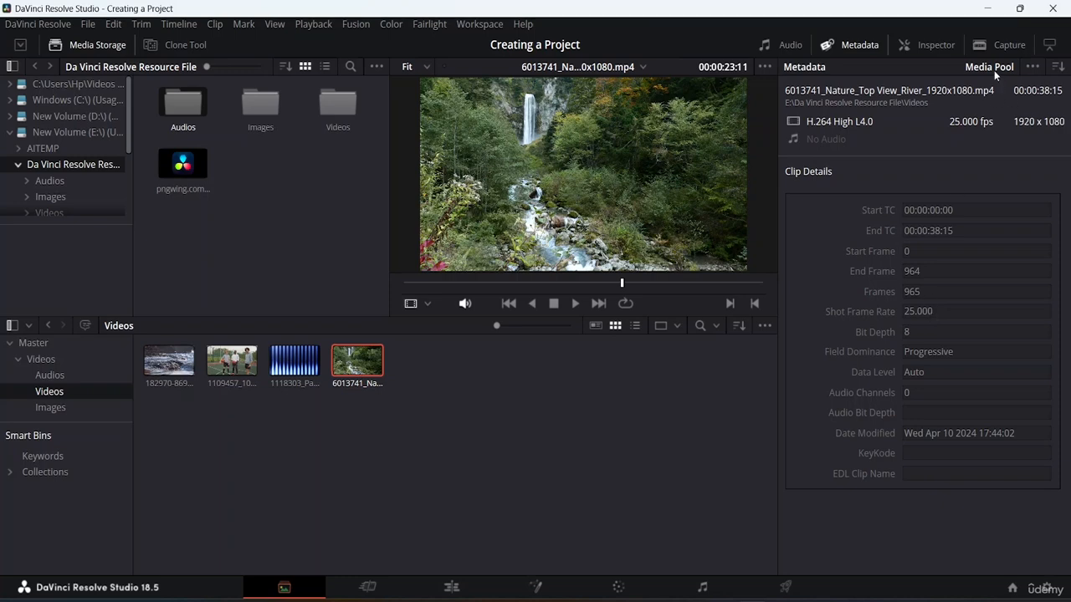
pyautogui.click(838, 38)
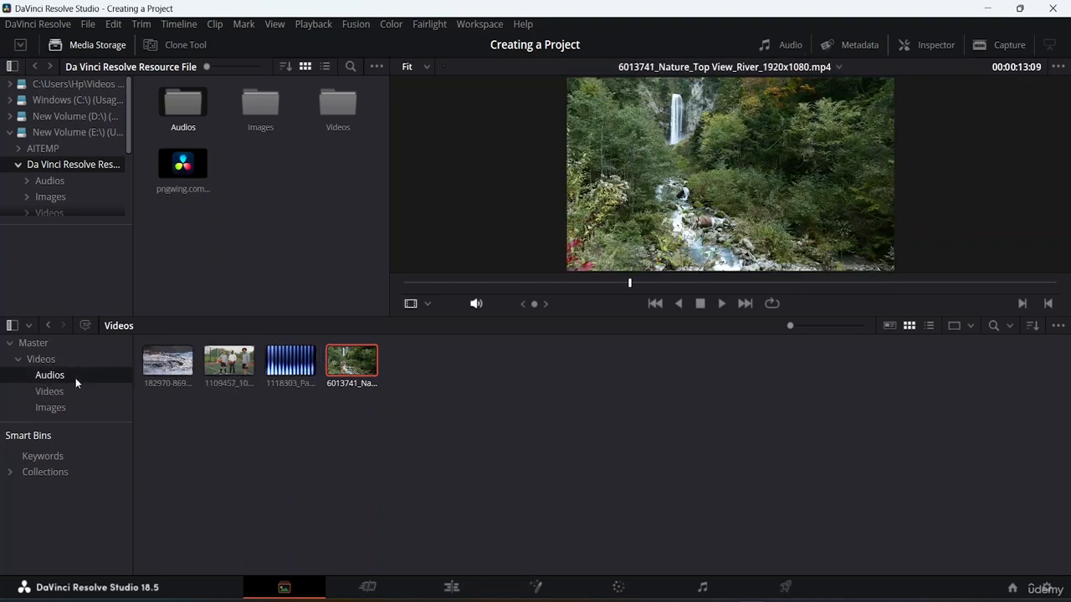
# Step: View the Audios sub-bin, the collapsed Videos bin and the Master bin containing Timeline 1
pyautogui.click(75, 378)
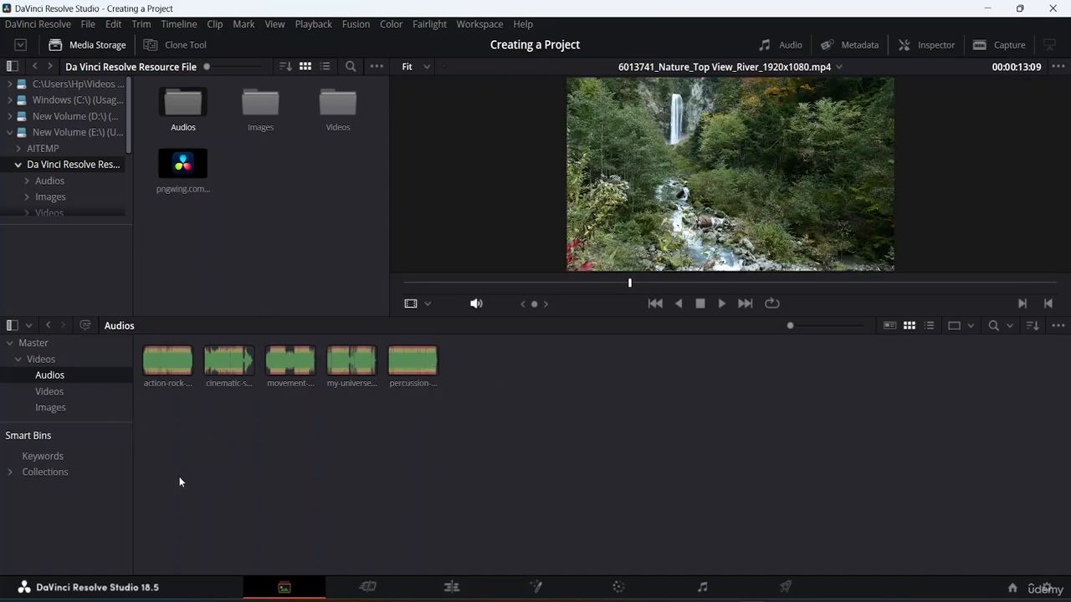
pyautogui.doubleClick(53, 361)
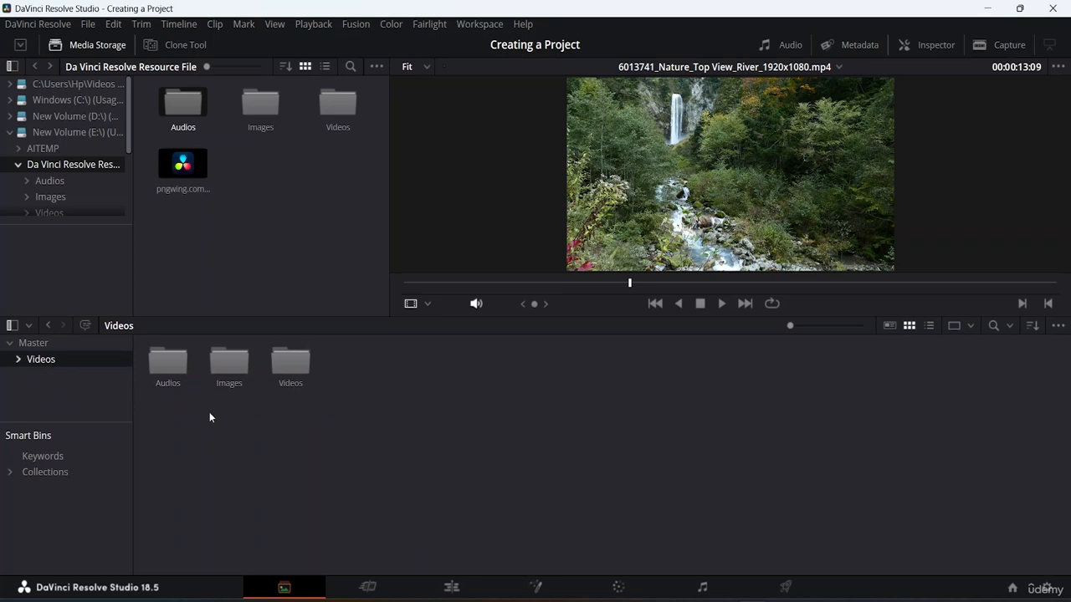
pyautogui.click(23, 346)
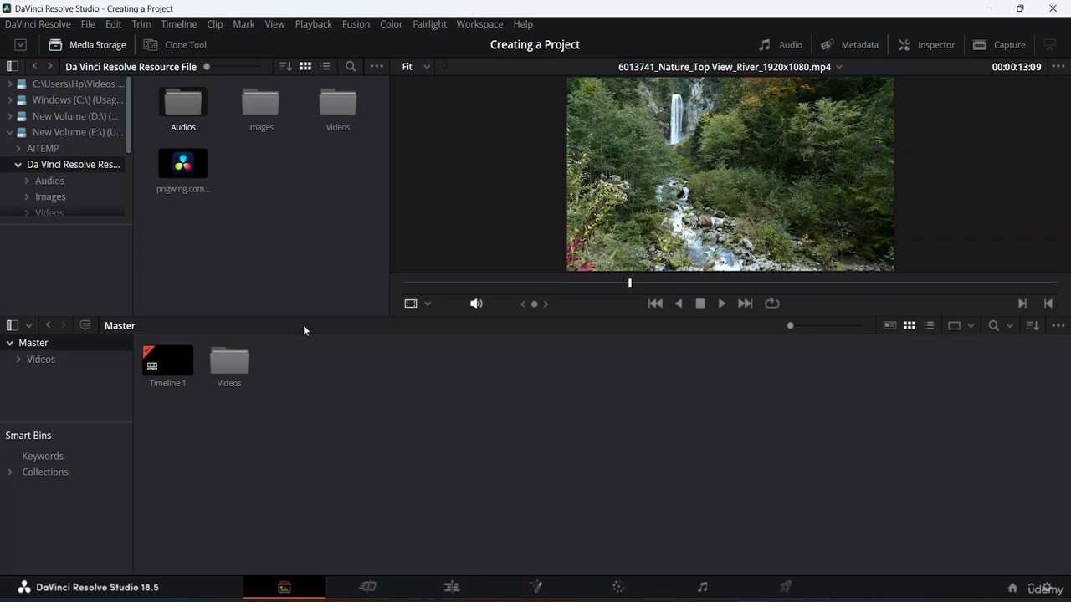
pyautogui.click(159, 368)
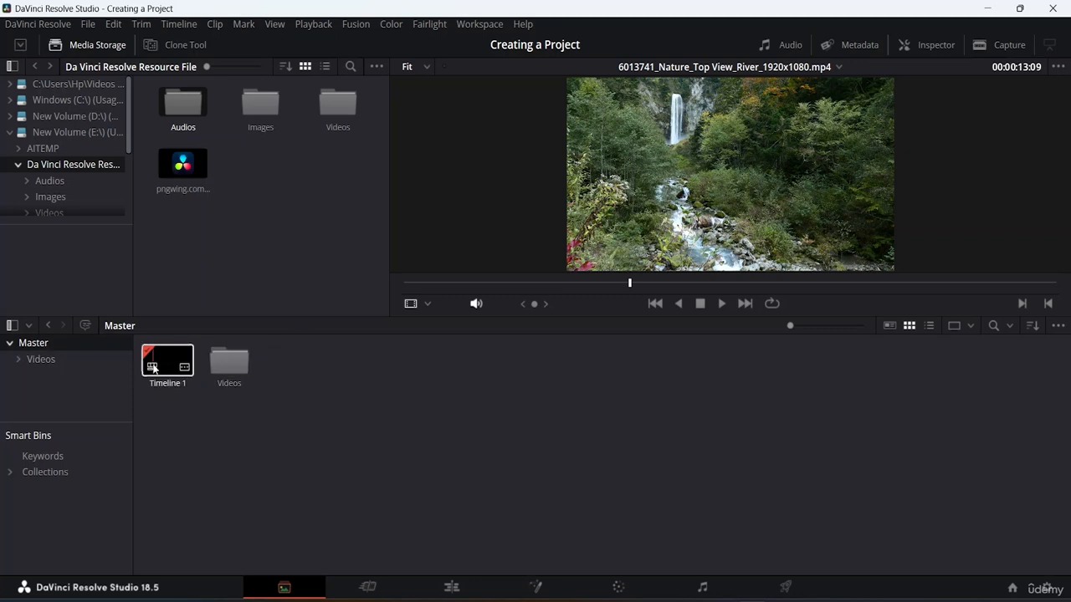
pyautogui.click(176, 394)
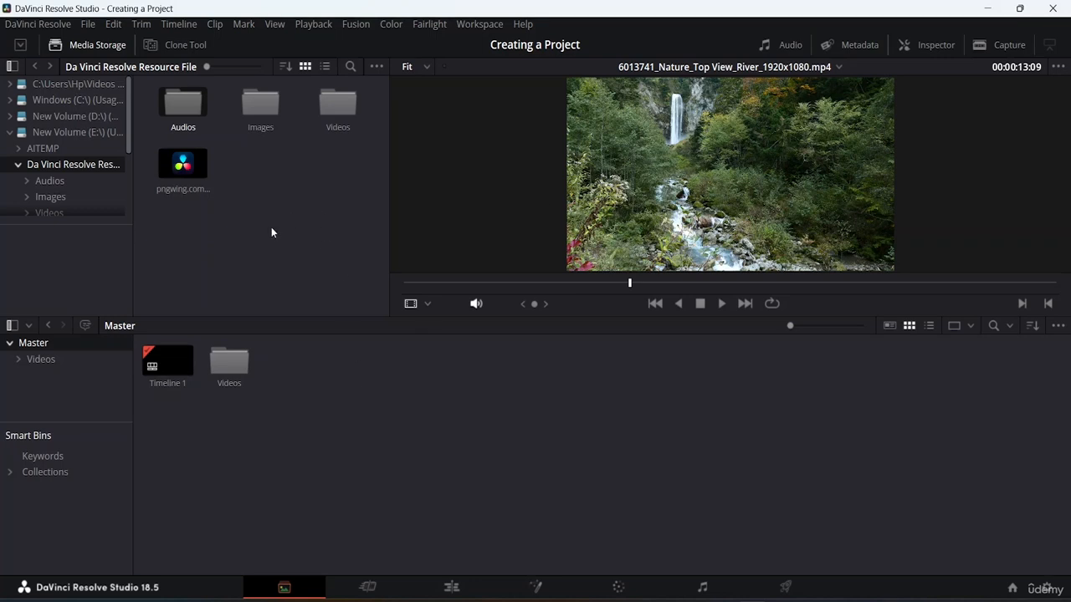
# Step: View the file dialog for importing a project and close it without choosing a file
pyautogui.click(89, 25)
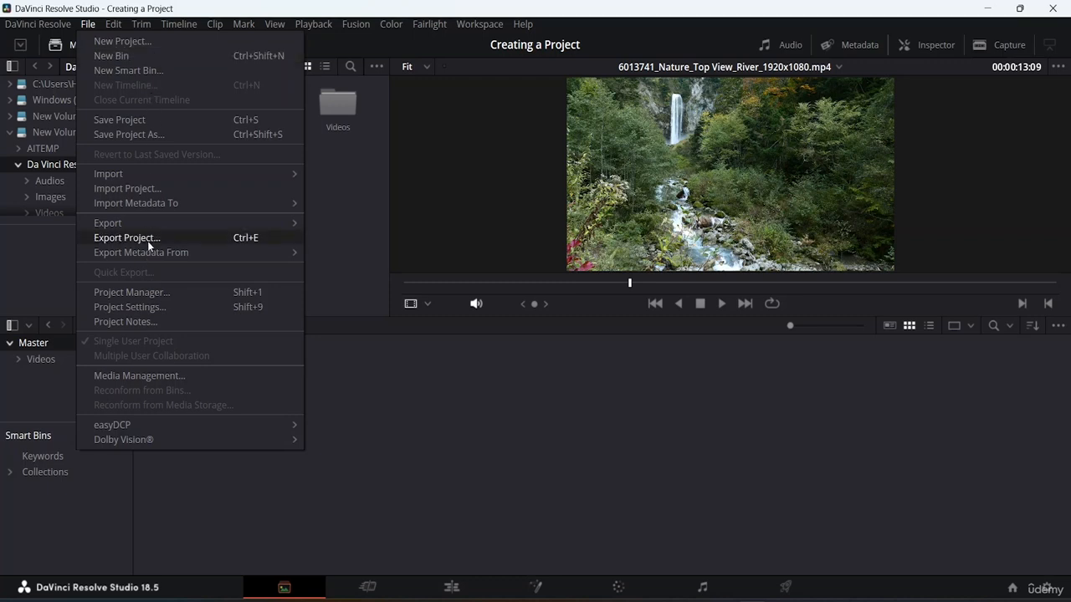
pyautogui.moveTo(152, 174)
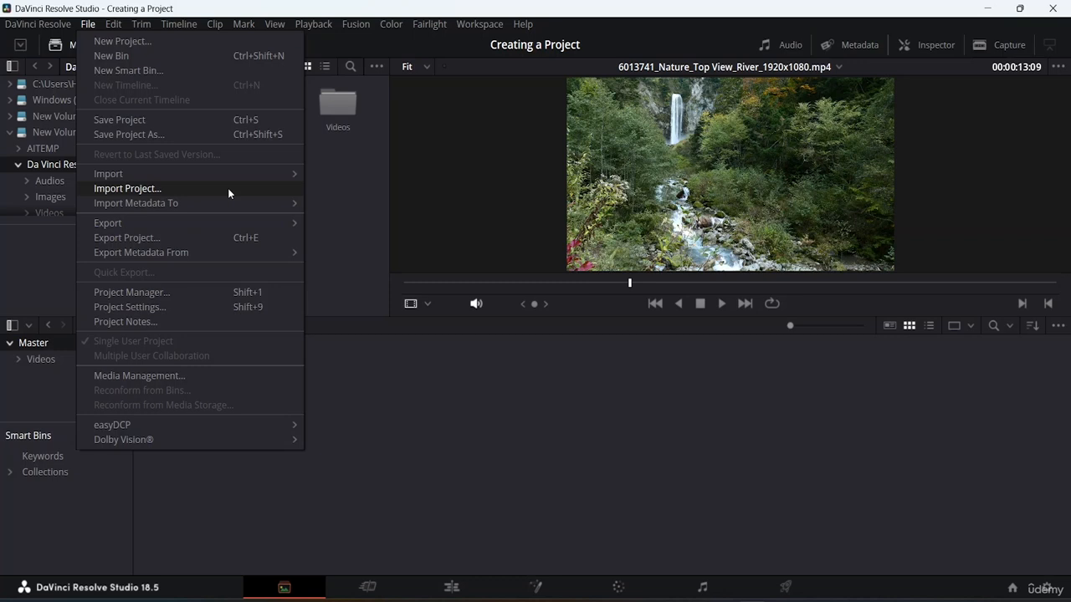
pyautogui.click(228, 189)
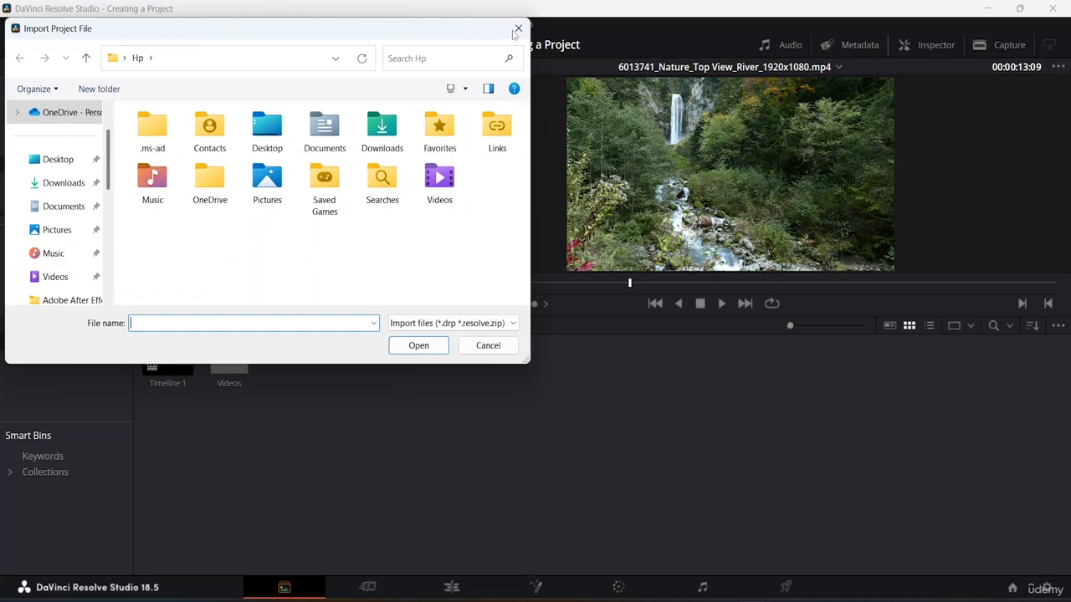
pyautogui.click(517, 30)
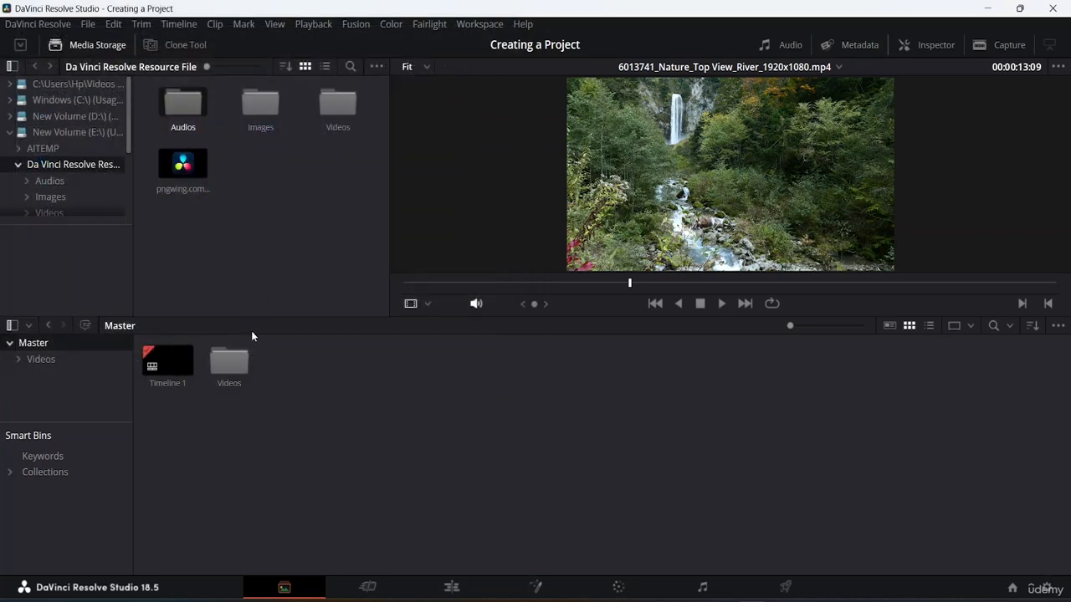
pyautogui.rightClick(208, 420)
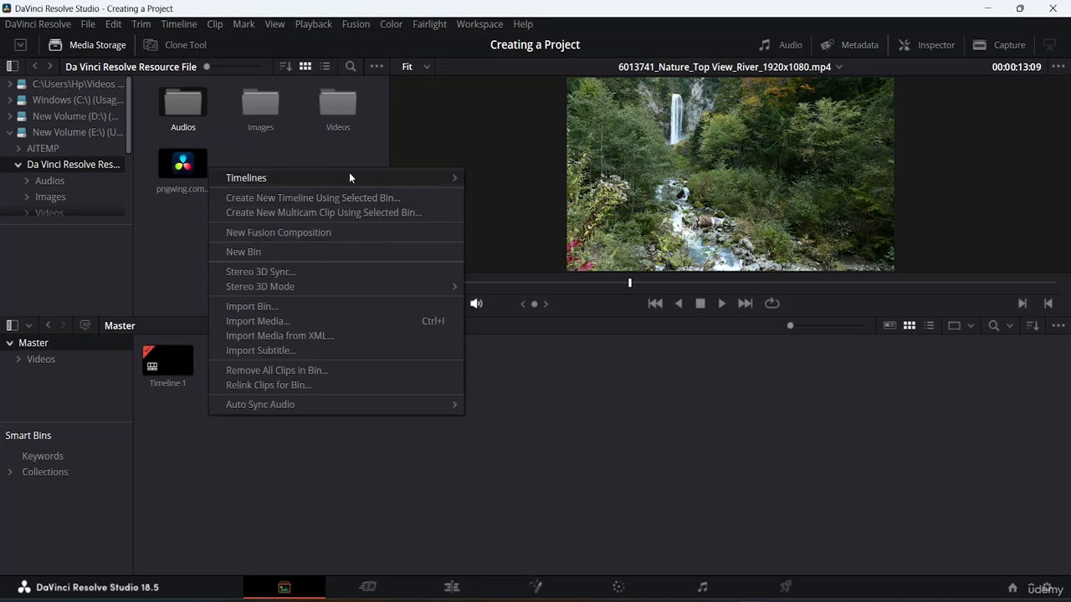
pyautogui.moveTo(349, 174)
pyautogui.moveTo(534, 192)
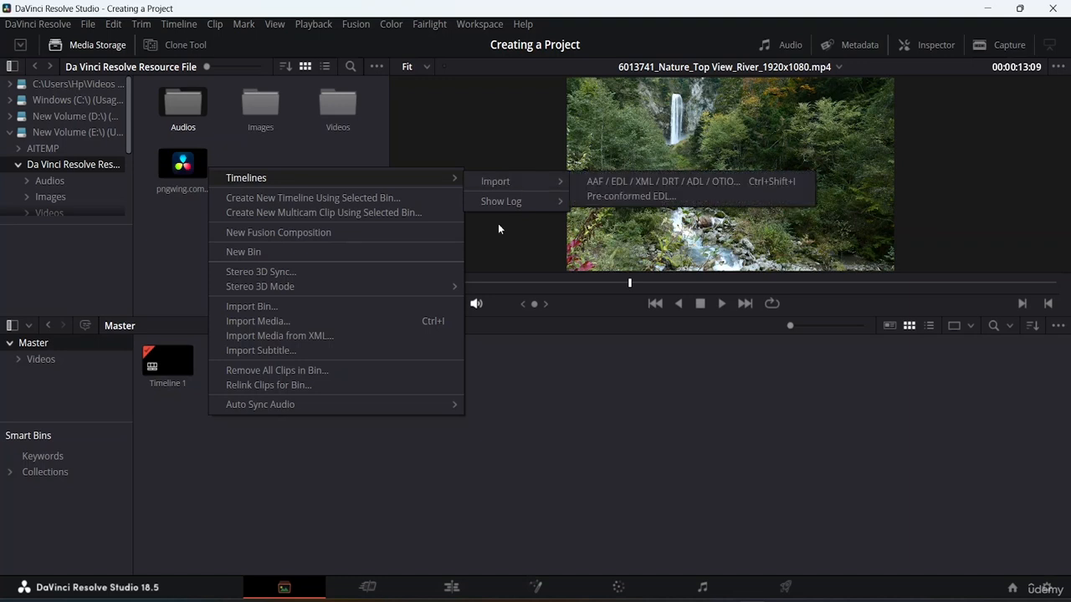
pyautogui.click(531, 461)
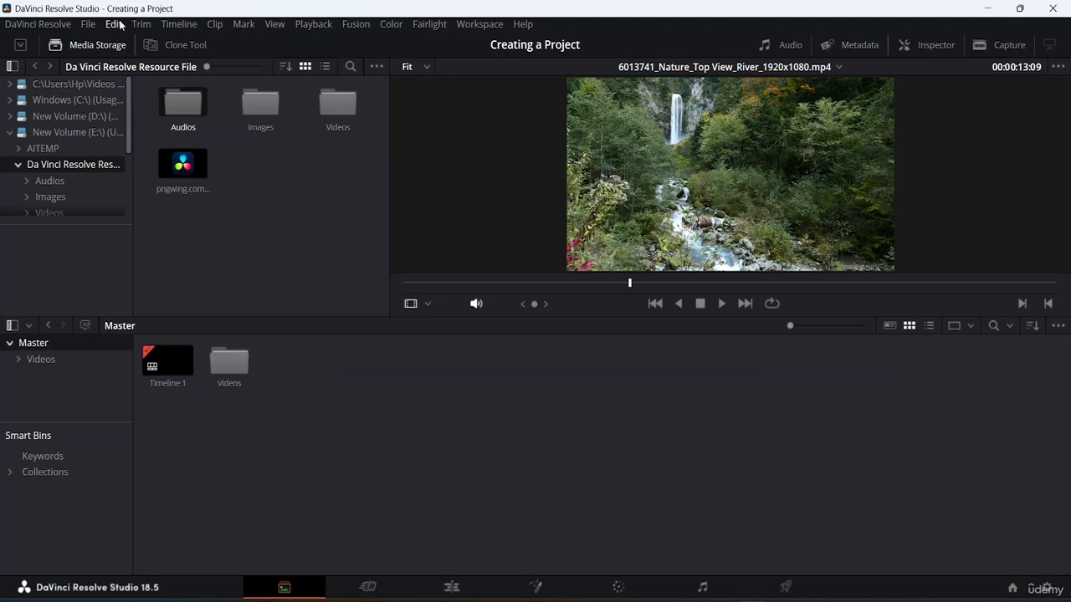
pyautogui.click(178, 24)
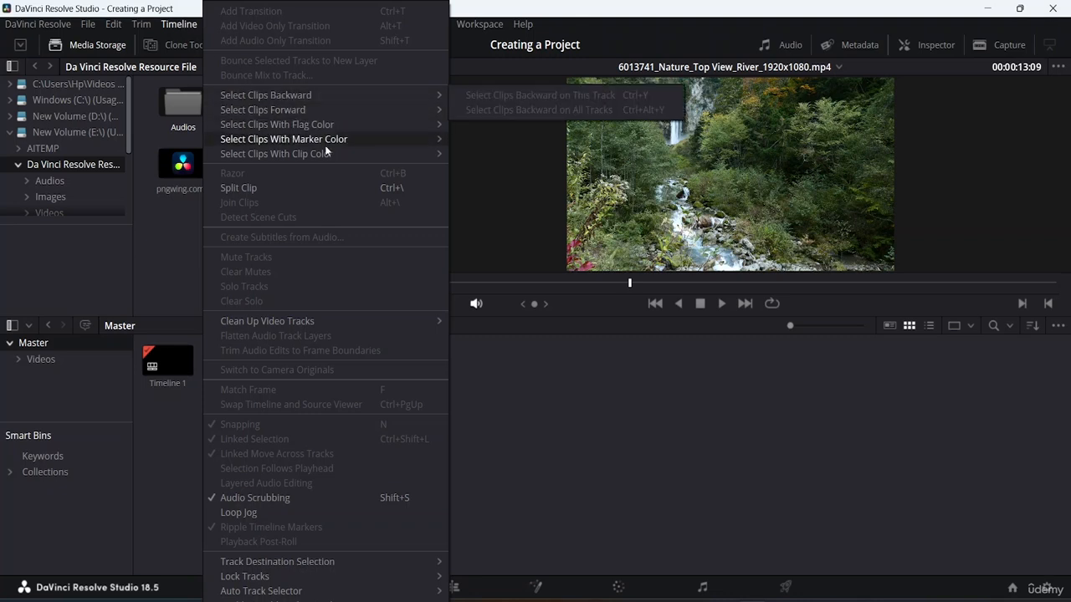
pyautogui.click(605, 487)
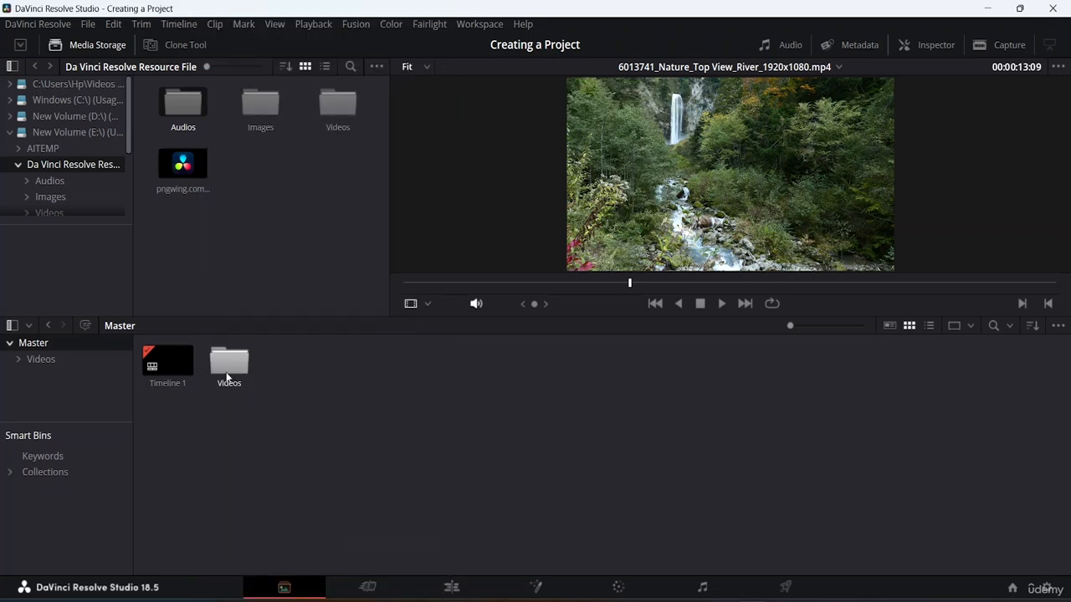